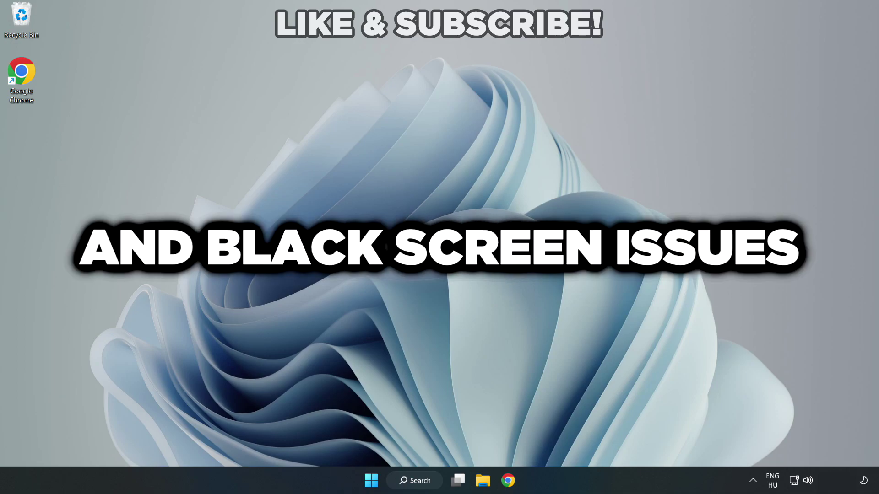
Step: Search 'device manager' and open Device Manager, centred on screen
{"action": "left_click", "coordinate": [420, 484]}
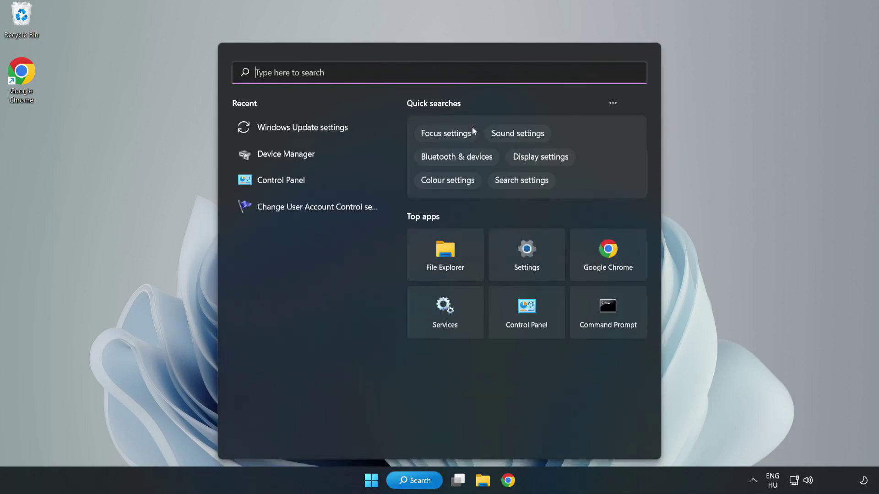
{"action": "type", "text": "de"}
{"action": "type", "text": "vice m"}
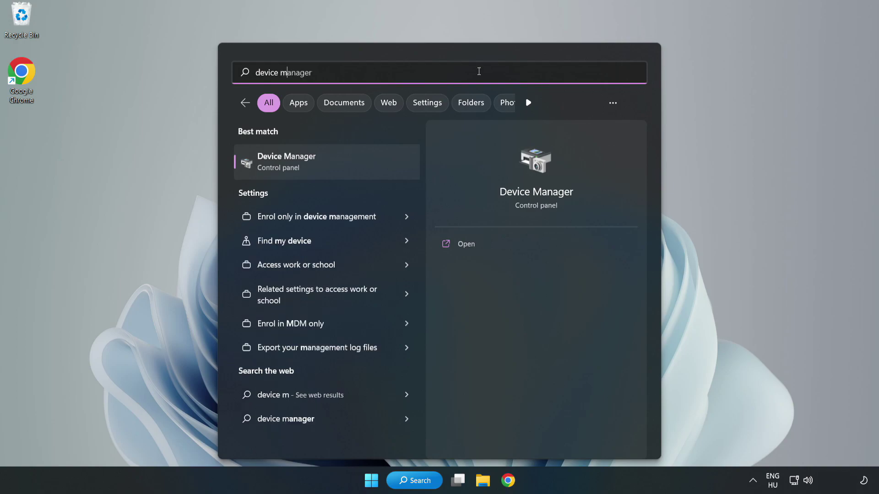
{"action": "type", "text": "anager"}
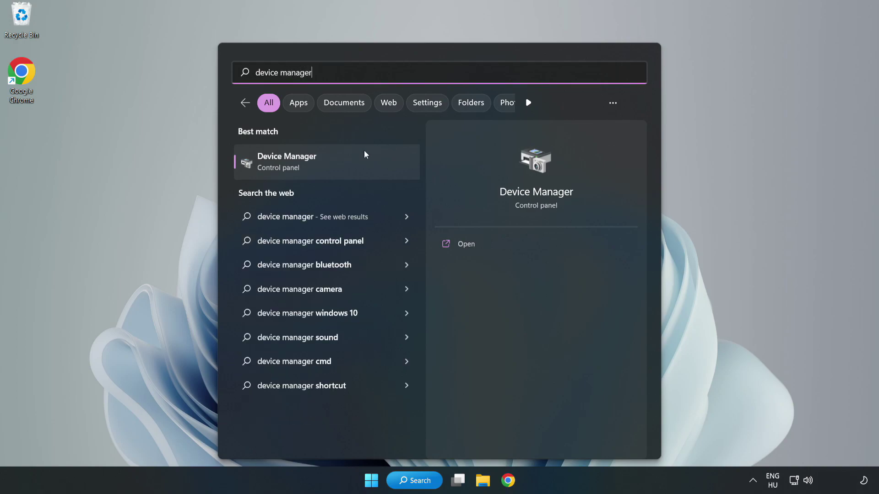
{"action": "left_click", "coordinate": [327, 169]}
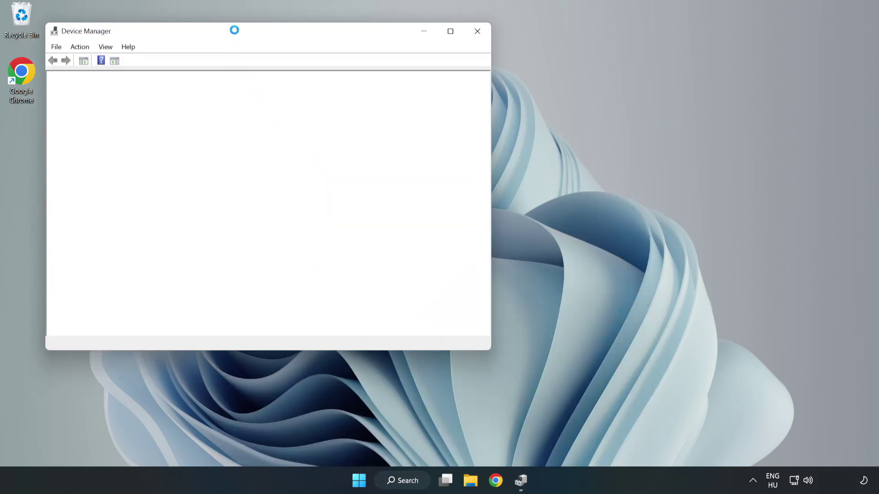
{"action": "left_click_drag", "start_coordinate": [236, 34], "coordinate": [392, 79]}
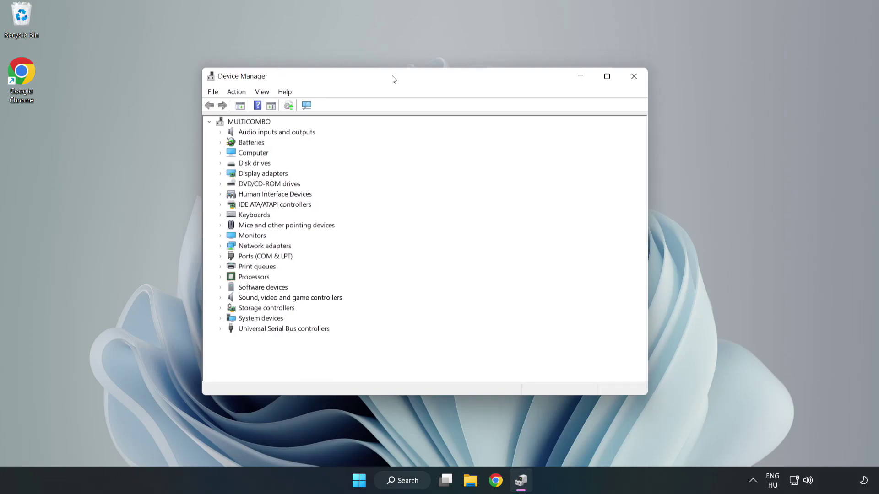
Step: Expand Display adapters and bring up the VMware SVGA 3D adapter's context menu
{"action": "left_click", "coordinate": [234, 175]}
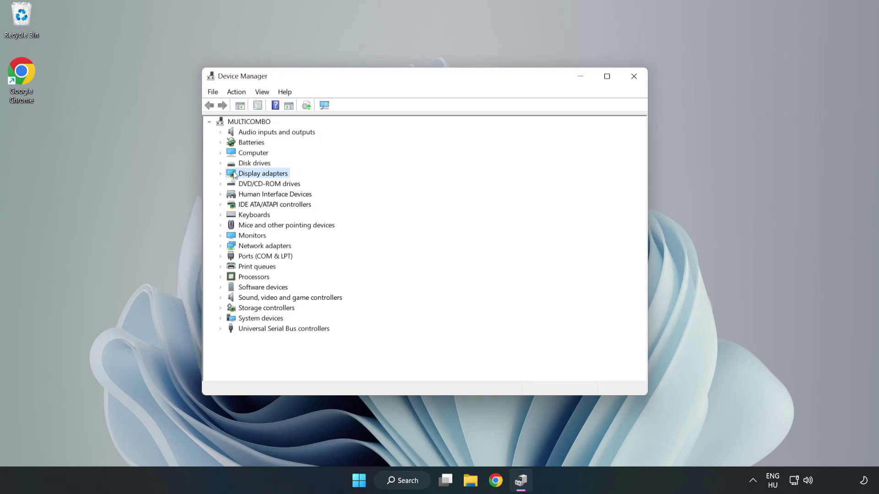
{"action": "left_click", "coordinate": [220, 175]}
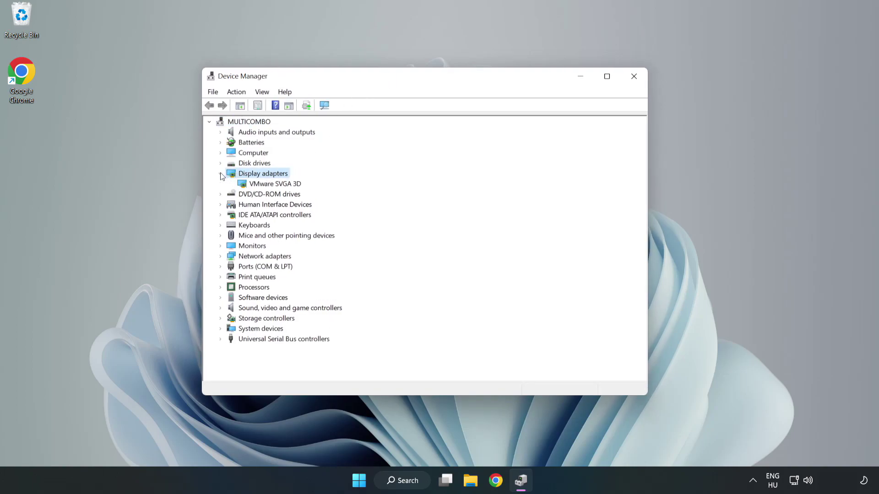
{"action": "left_click", "coordinate": [245, 184]}
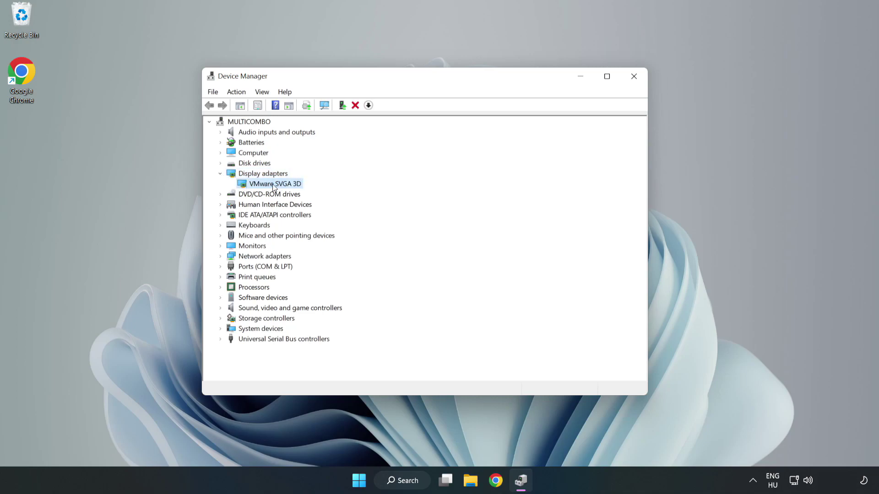
{"action": "right_click", "coordinate": [273, 187]}
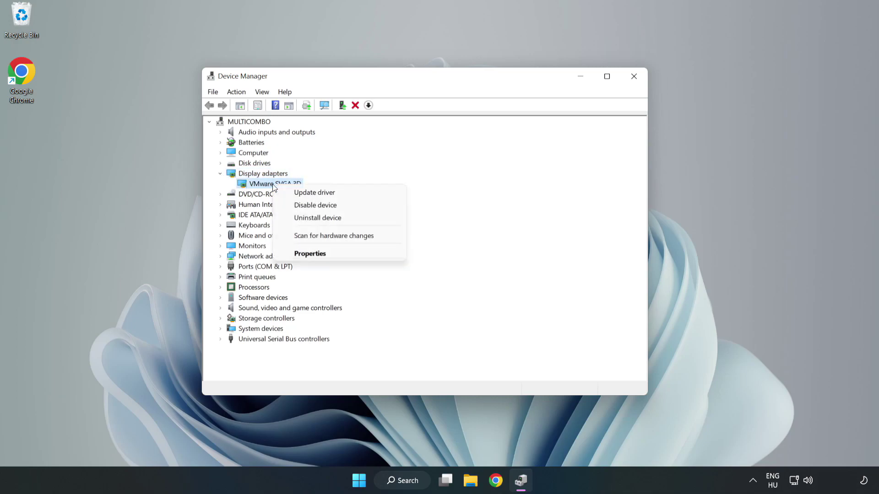
Step: Auto-search for a VMware SVGA 3D driver, confirm the best is installed, and close Device Manager
{"action": "left_click", "coordinate": [341, 194]}
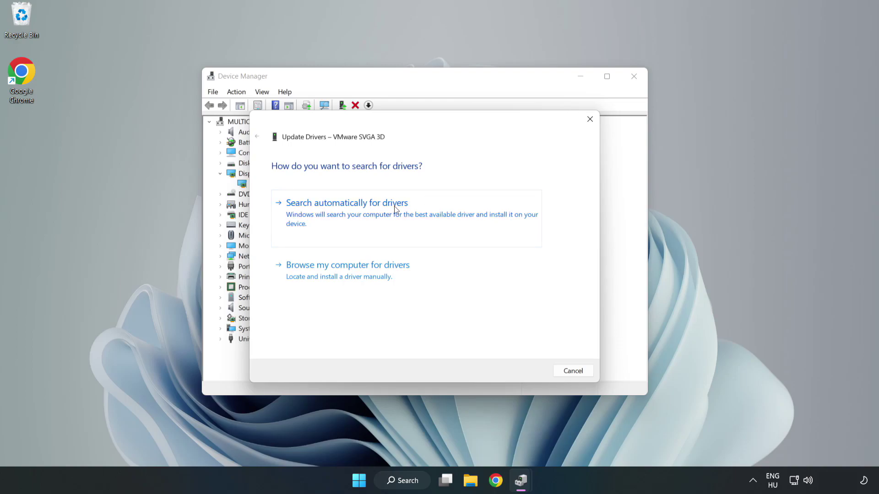
{"action": "left_click", "coordinate": [350, 214]}
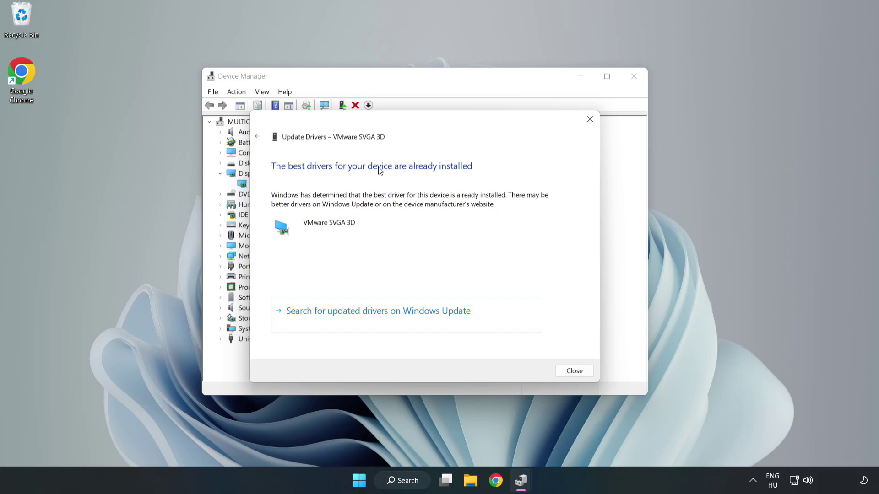
{"action": "left_click", "coordinate": [575, 373]}
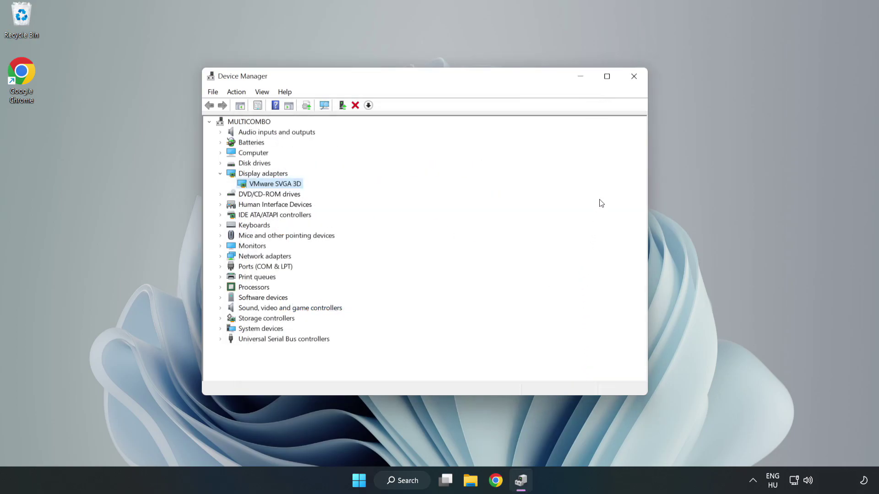
{"action": "left_click", "coordinate": [635, 80]}
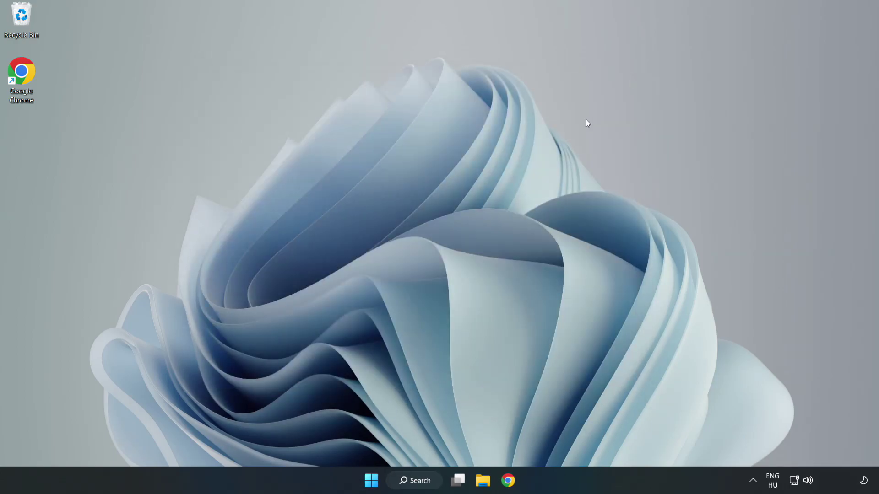
Step: Check for updates in maximized Windows Update settings, confirm up to date, and close Settings
{"action": "left_click", "coordinate": [403, 480]}
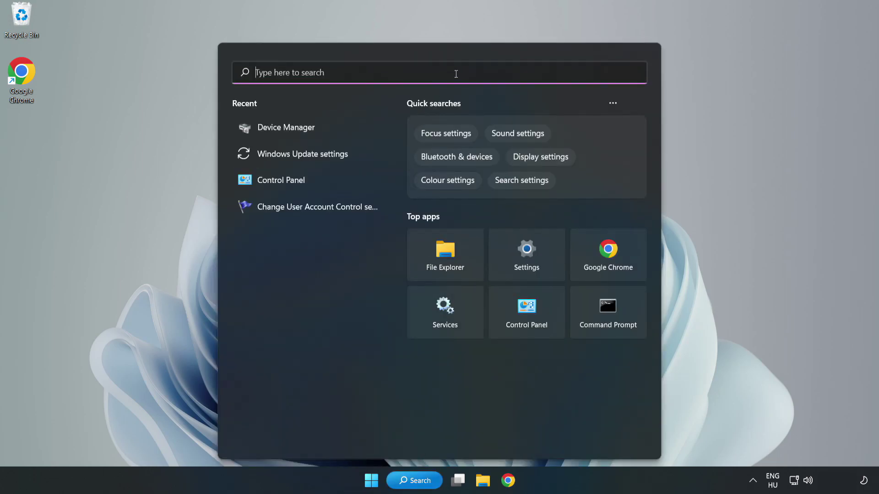
{"action": "type", "text": "upda"}
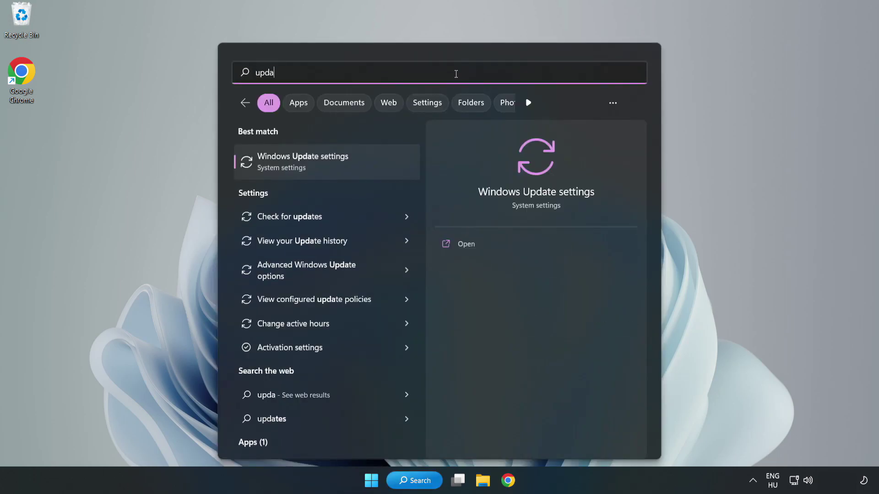
{"action": "type", "text": "tes"}
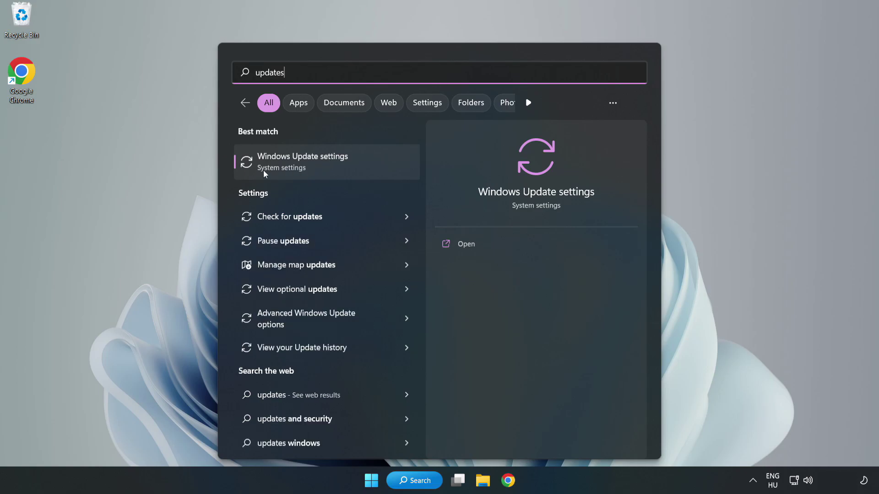
{"action": "left_click", "coordinate": [315, 167]}
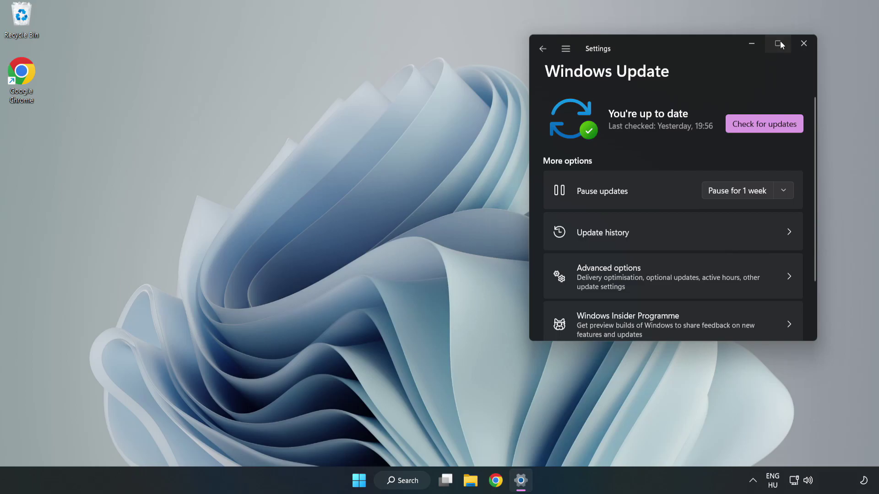
{"action": "left_click", "coordinate": [780, 40]}
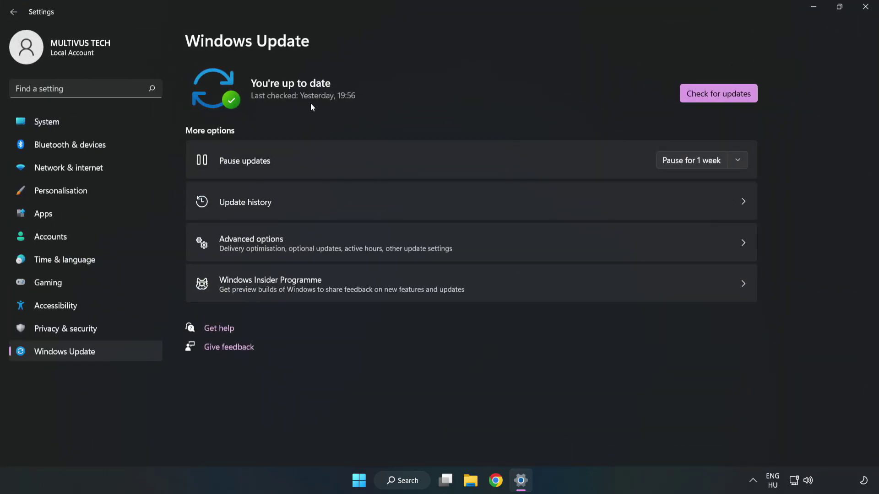
{"action": "left_click", "coordinate": [722, 96]}
{"action": "left_click", "coordinate": [865, 8]}
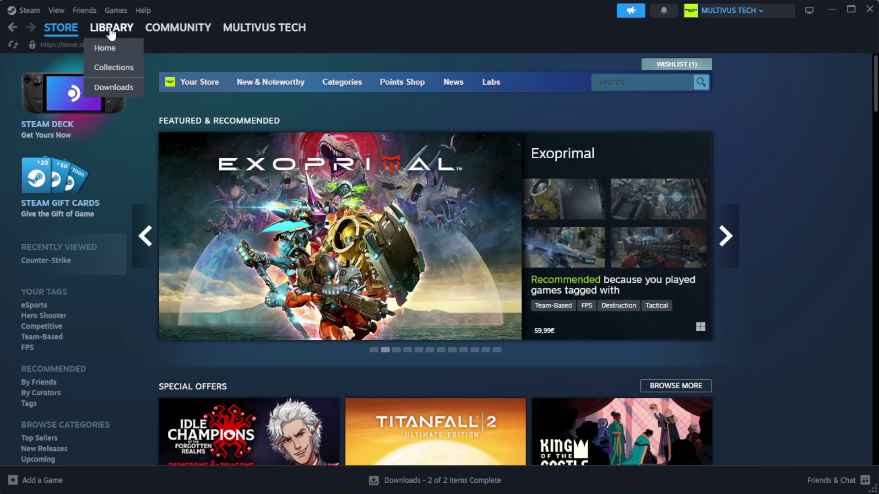
Step: Verify YOUR NOT WORKING GAME's files from its Steam Properties, validating all 1039 files
{"action": "left_click", "coordinate": [124, 47]}
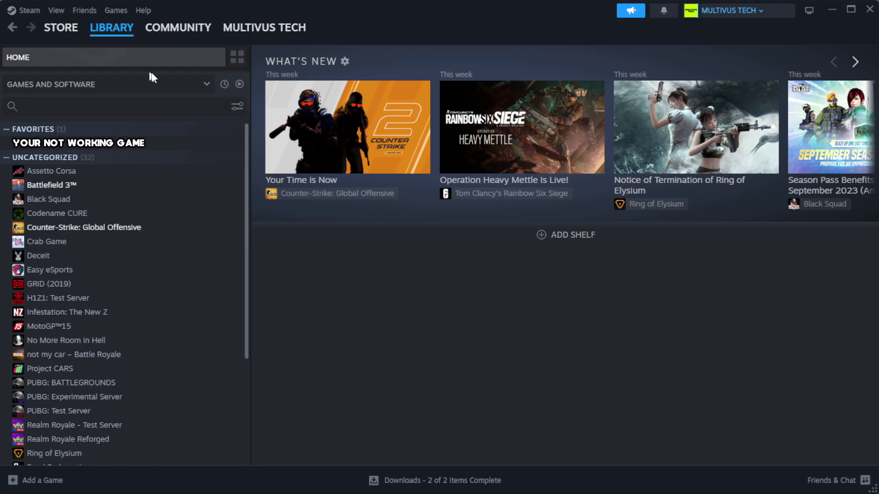
{"action": "right_click", "coordinate": [216, 149]}
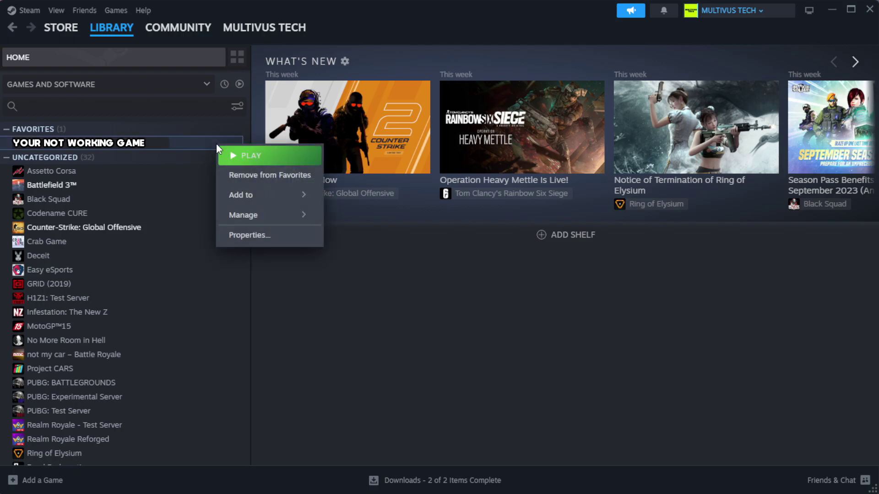
{"action": "left_click", "coordinate": [276, 237]}
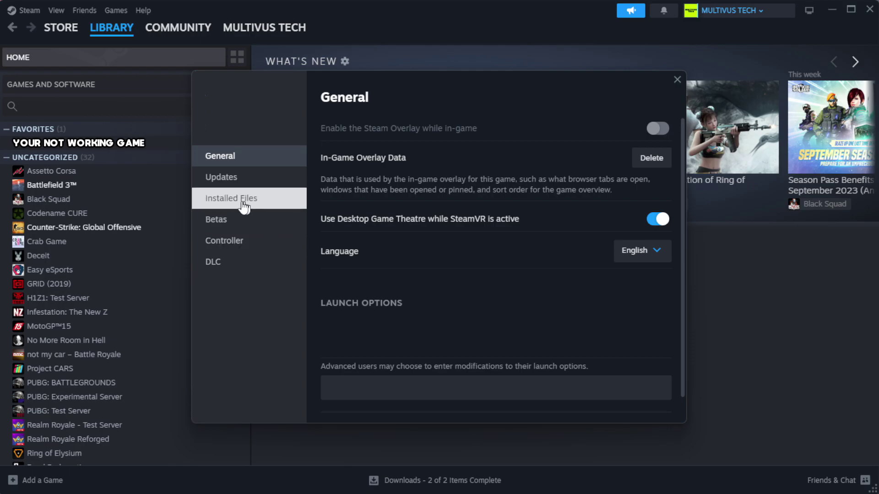
{"action": "left_click", "coordinate": [289, 209]}
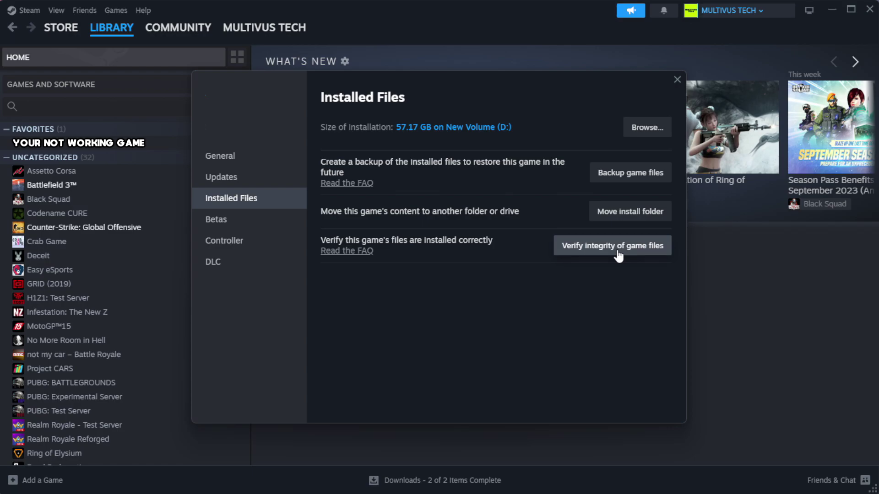
{"action": "left_click", "coordinate": [618, 255]}
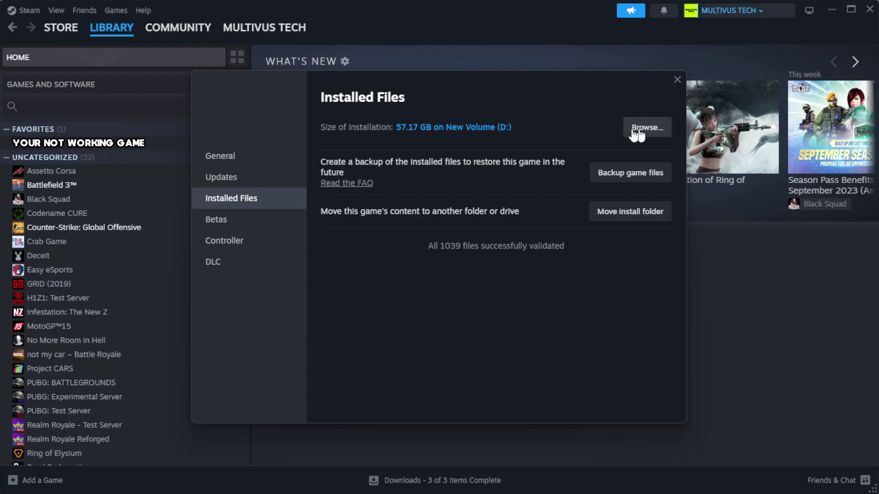
Step: Open the game's install folder and the YOUR NOT WORKING GAME shortcut's Properties
{"action": "left_click", "coordinate": [646, 137]}
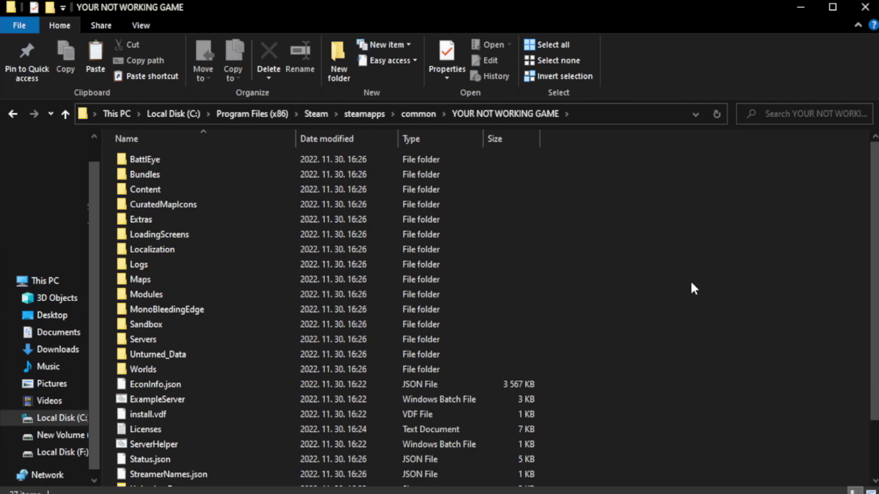
{"action": "left_click_drag", "start_coordinate": [874, 274], "coordinate": [877, 328]}
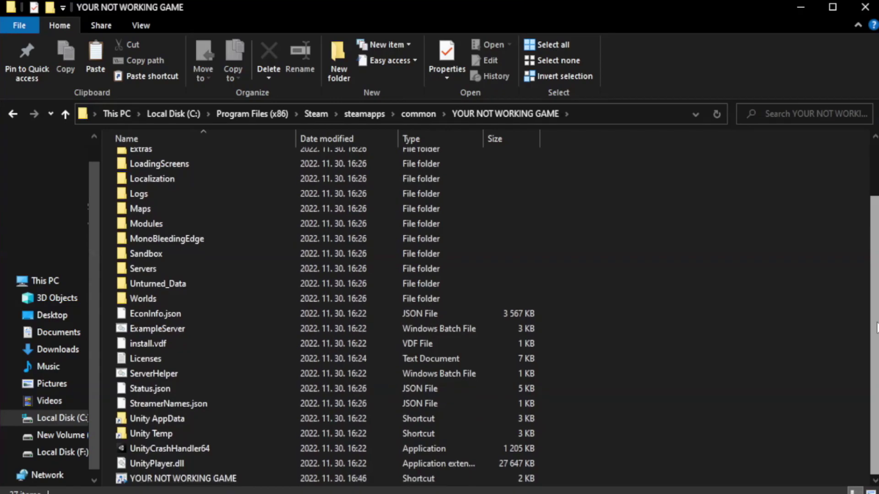
{"action": "left_click", "coordinate": [302, 481]}
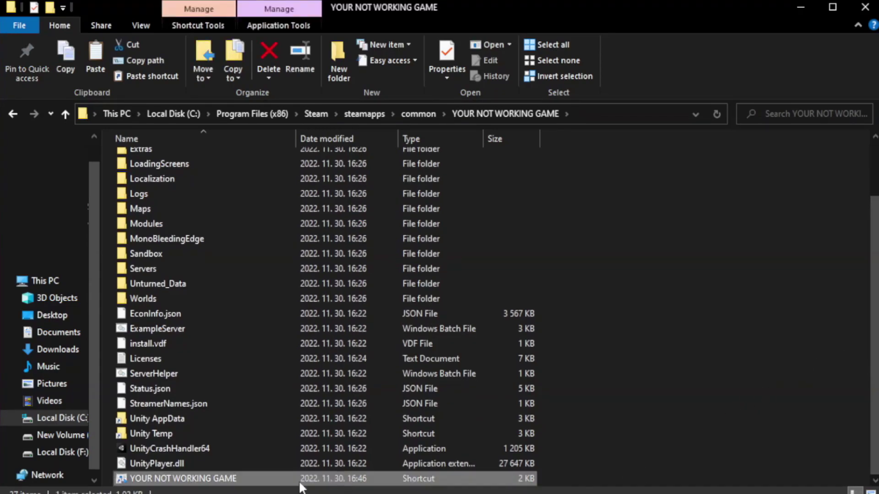
{"action": "right_click", "coordinate": [293, 478]}
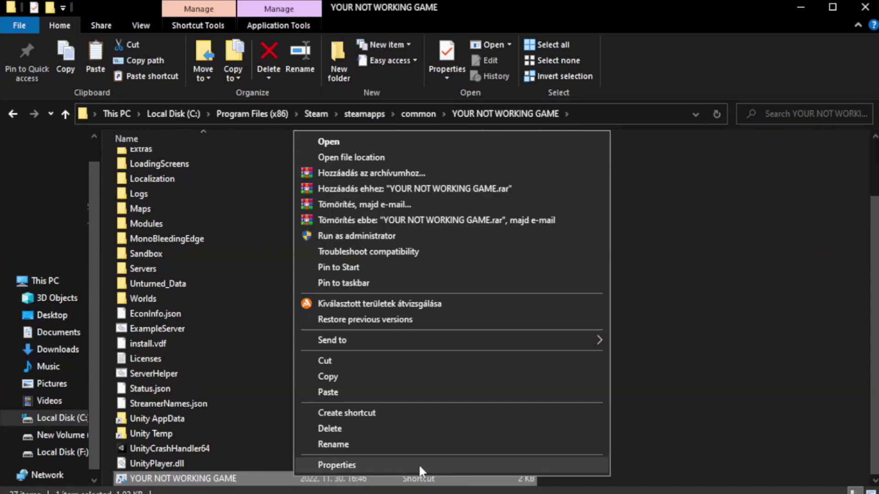
{"action": "left_click", "coordinate": [448, 464]}
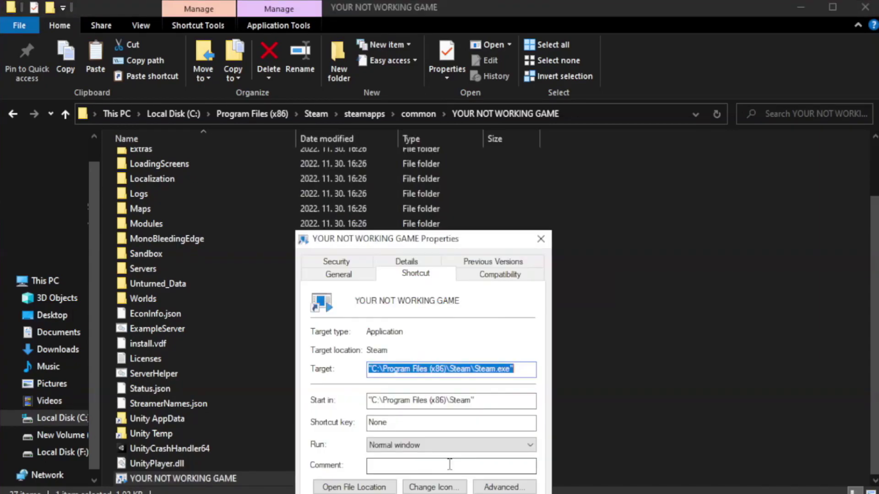
{"action": "left_click_drag", "start_coordinate": [442, 244], "coordinate": [441, 90]}
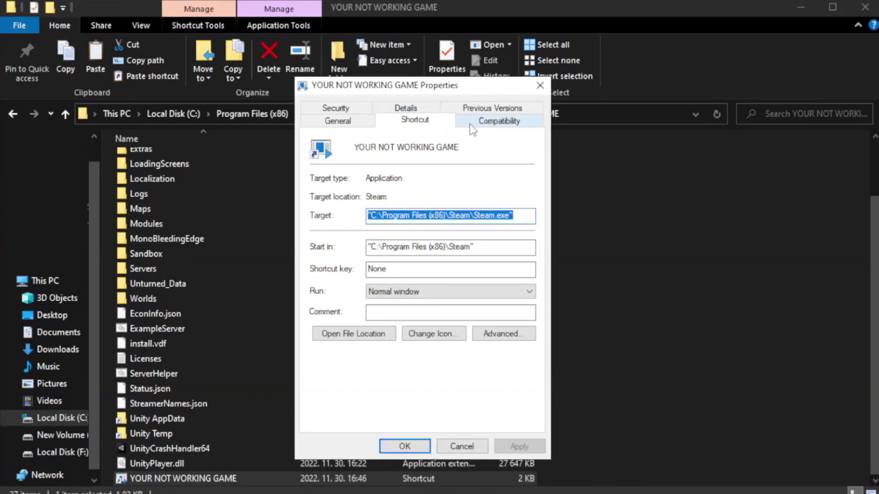
Step: Set Windows 8 compatibility mode, disable fullscreen optimizations, run as administrator, and apply
{"action": "left_click", "coordinate": [495, 125]}
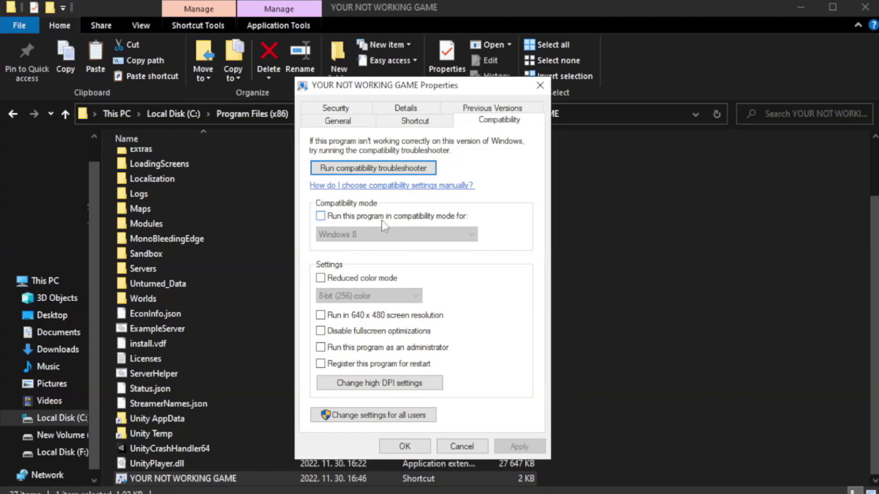
{"action": "left_click", "coordinate": [347, 216]}
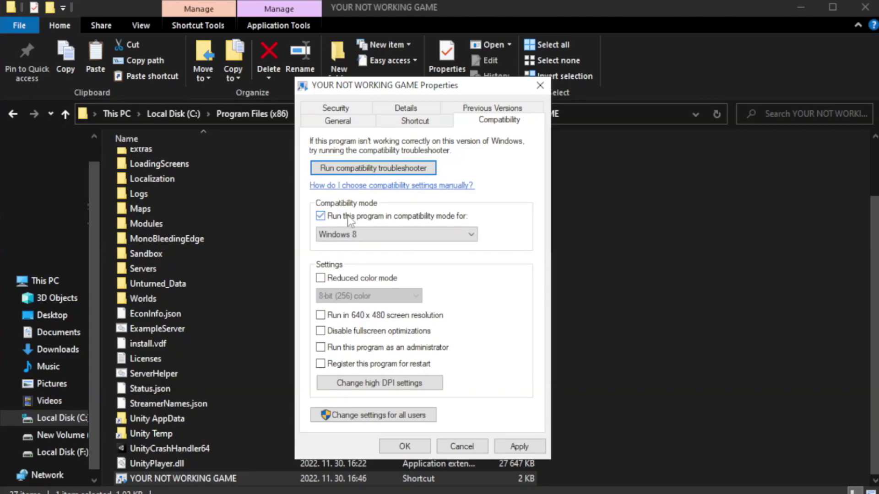
{"action": "left_click", "coordinate": [376, 231]}
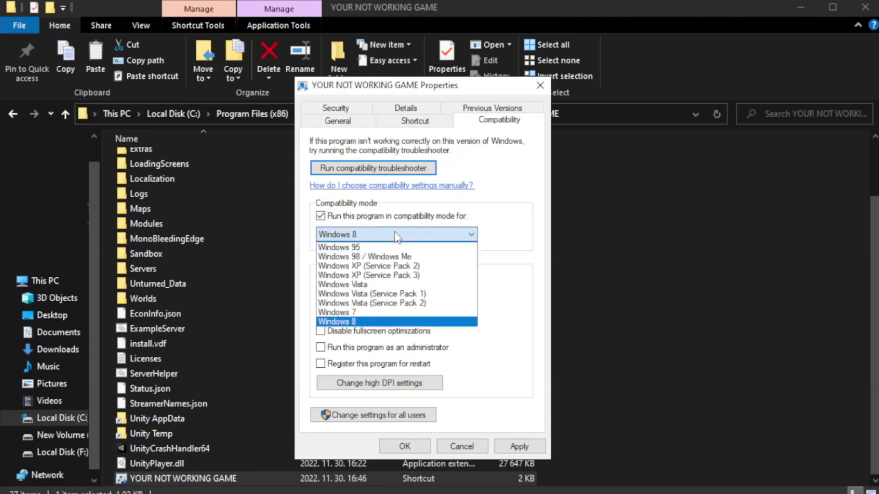
{"action": "left_click", "coordinate": [373, 323]}
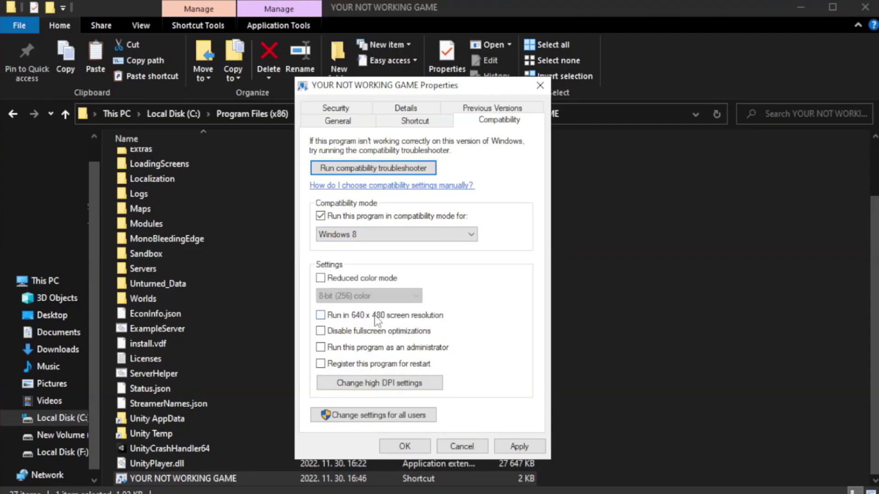
{"action": "left_click", "coordinate": [343, 335]}
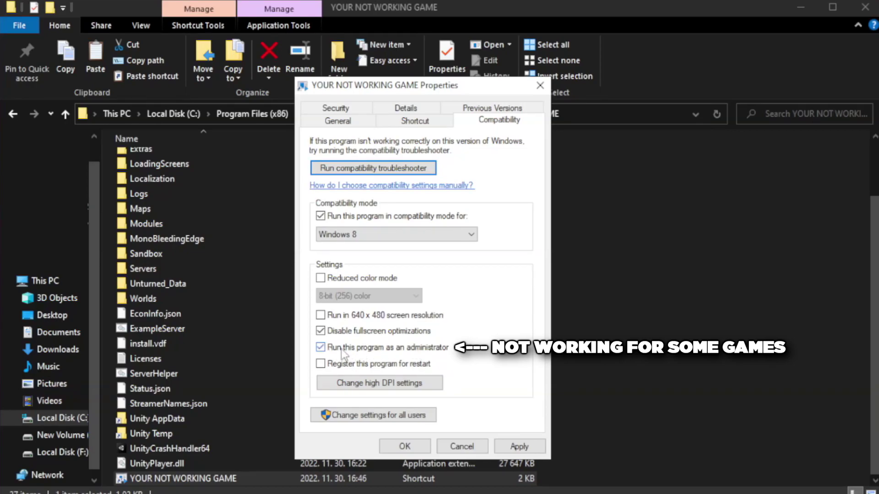
{"action": "left_click", "coordinate": [516, 450]}
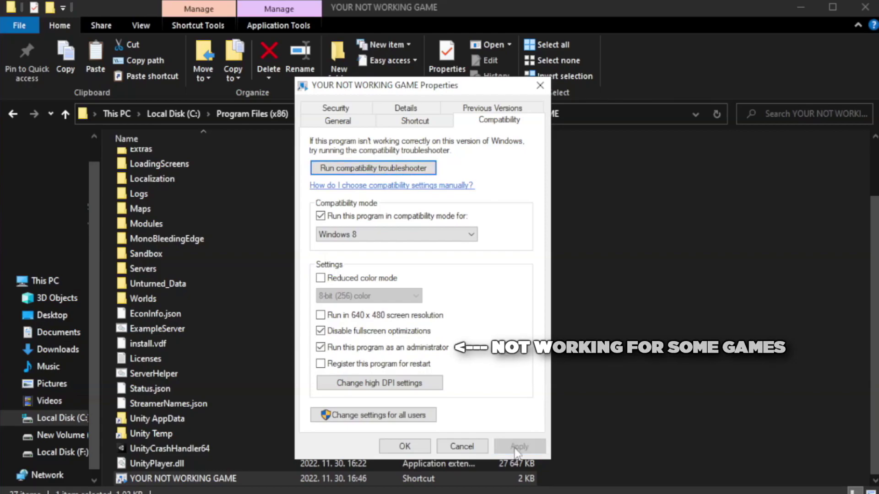
{"action": "left_click", "coordinate": [404, 447]}
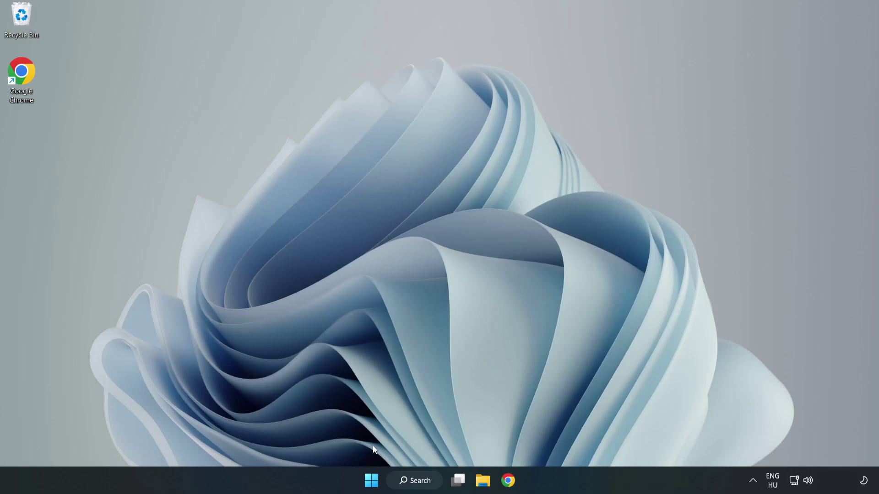
Step: Disable Cortana, Microsoft Edge, Microsoft Teams and Phone Link on Task Manager's Startup tab, then close it
{"action": "right_click", "coordinate": [373, 483]}
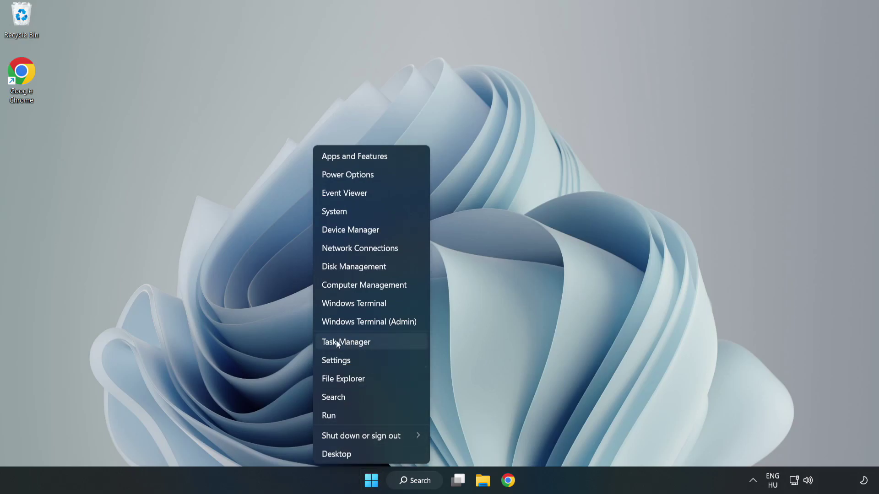
{"action": "left_click", "coordinate": [369, 342]}
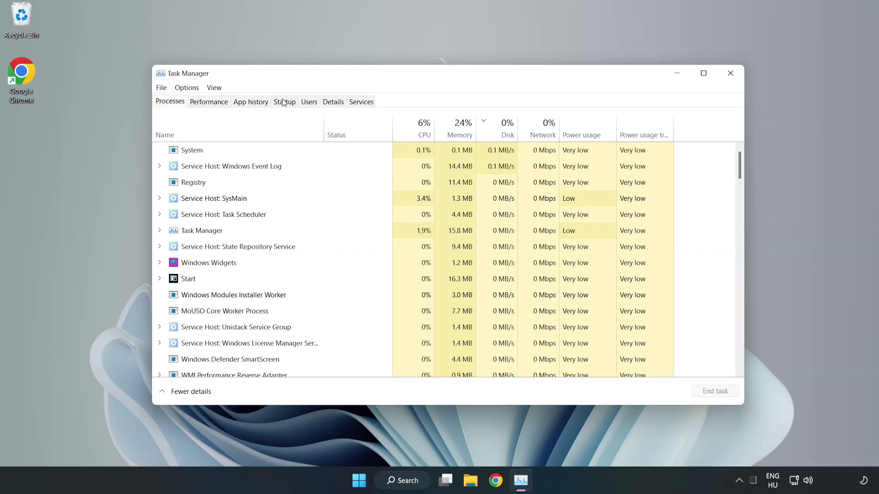
{"action": "left_click", "coordinate": [286, 104]}
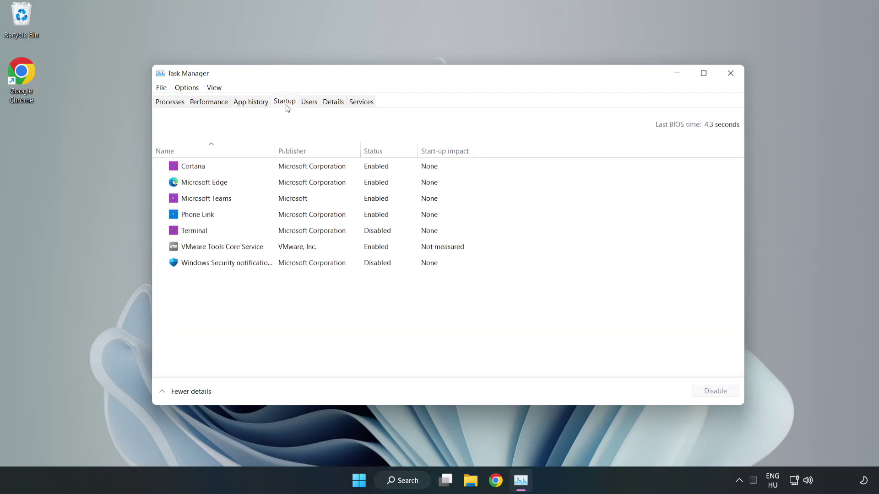
{"action": "left_click", "coordinate": [303, 173]}
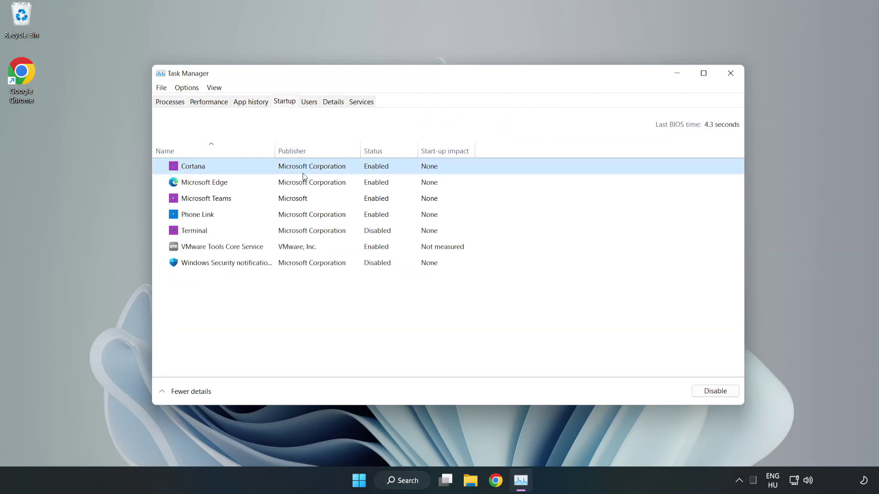
{"action": "left_click", "coordinate": [711, 393]}
{"action": "left_click", "coordinate": [380, 181]}
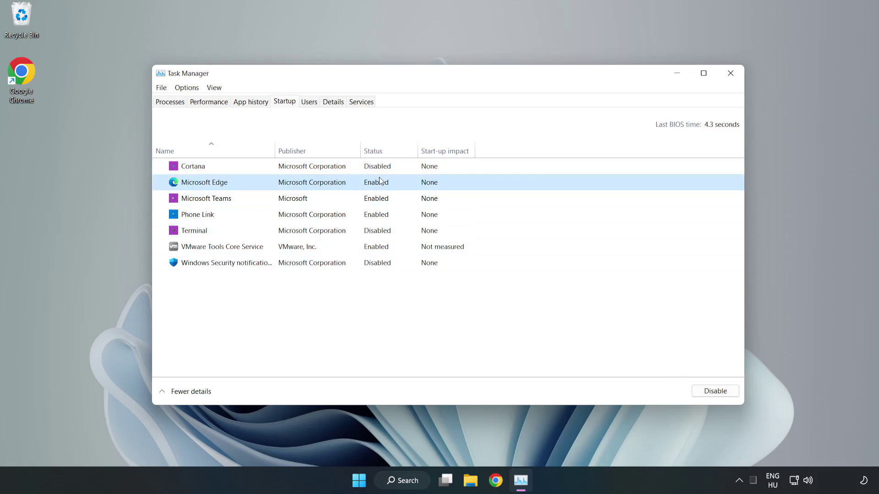
{"action": "left_click", "coordinate": [715, 391]}
{"action": "left_click", "coordinate": [311, 202]}
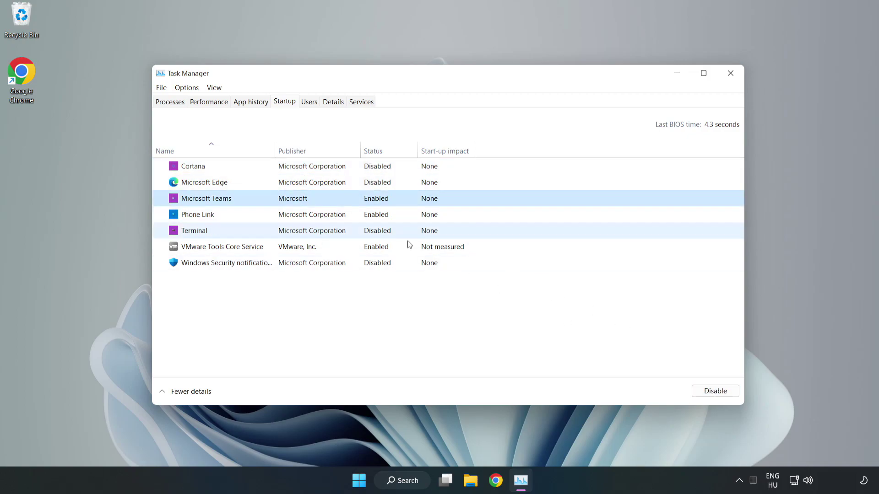
{"action": "left_click", "coordinate": [713, 393]}
{"action": "left_click", "coordinate": [294, 216]}
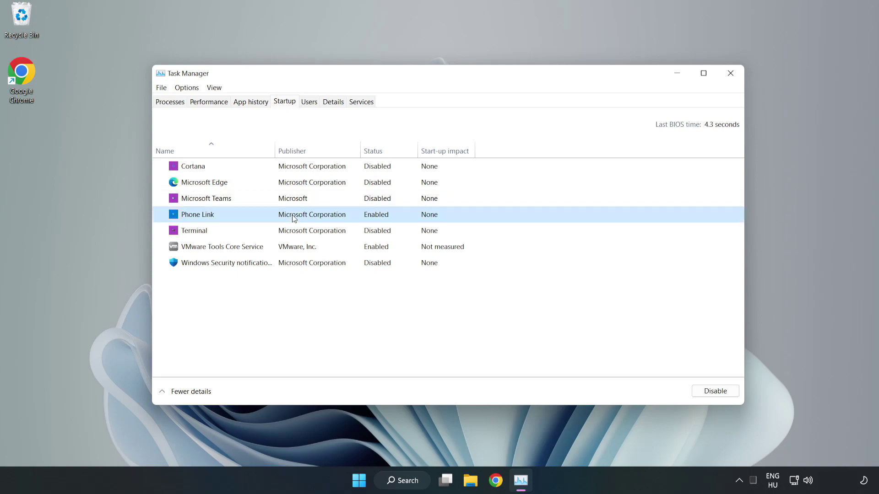
{"action": "left_click", "coordinate": [723, 394]}
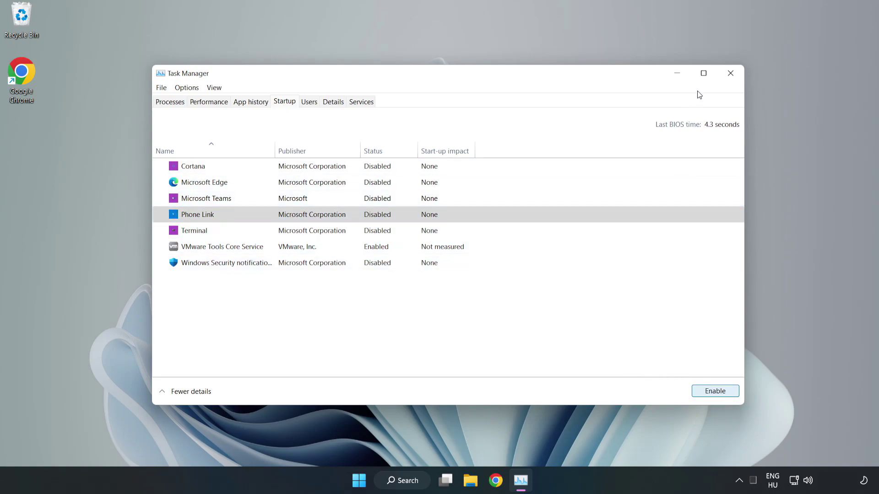
{"action": "left_click", "coordinate": [730, 73]}
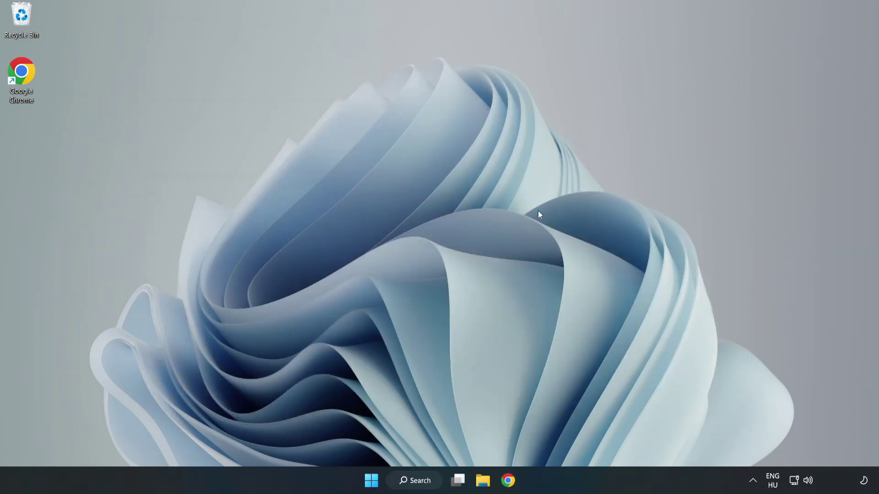
Step: Download the DirectX End-User Runtime Web Installer in Chrome and run dxwebsetup.exe
{"action": "left_click", "coordinate": [507, 482]}
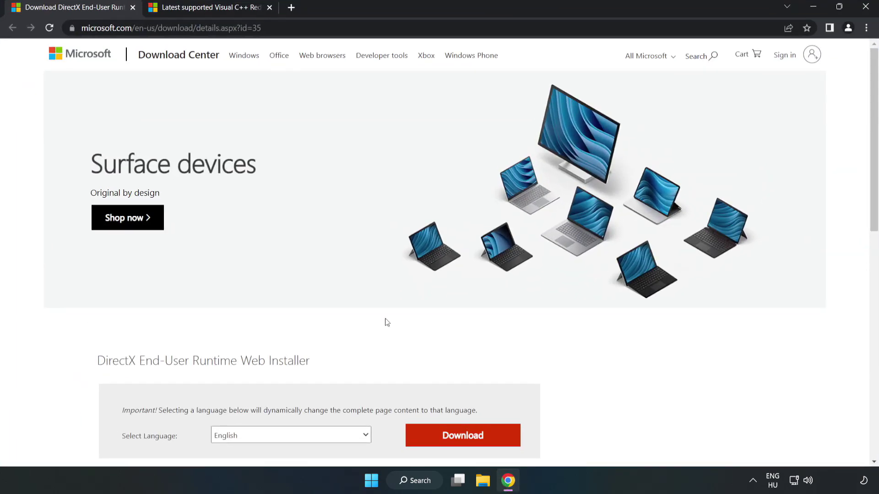
{"action": "key", "text": "ctrl+l"}
{"action": "key", "text": "End"}
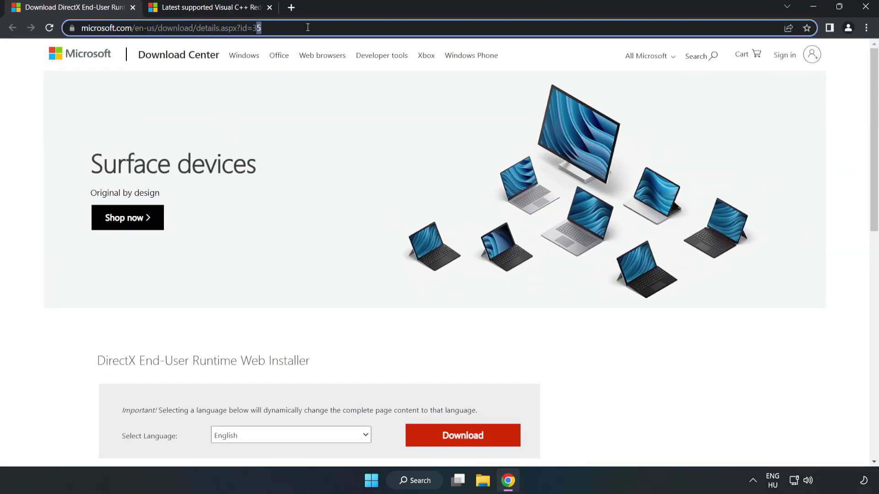
{"action": "left_click", "coordinate": [36, 105]}
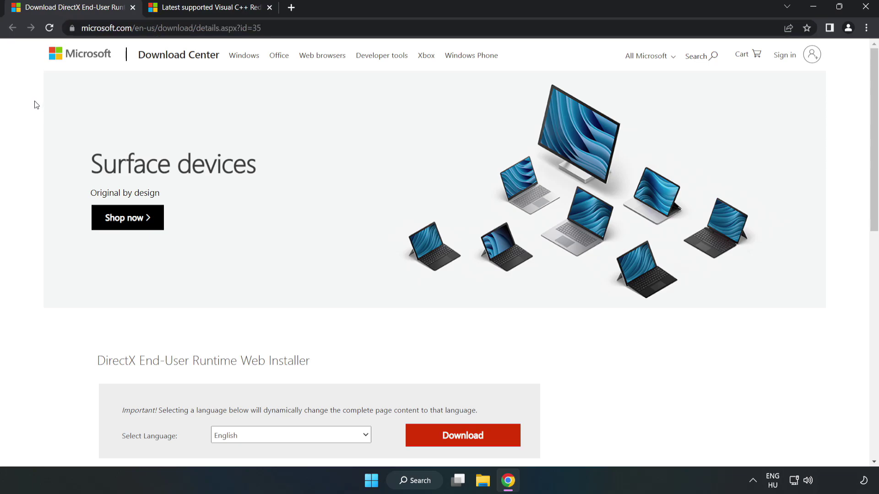
{"action": "scroll", "coordinate": [37, 105], "scroll_direction": "down", "scroll_amount": 3}
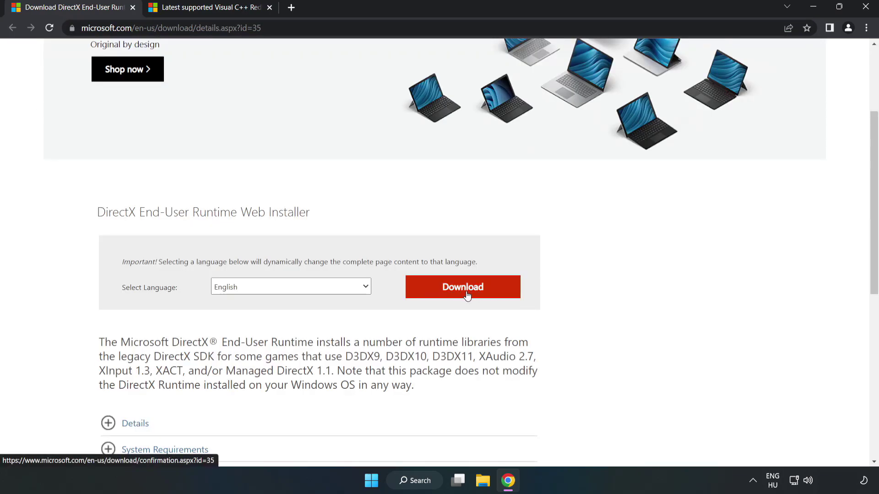
{"action": "left_click", "coordinate": [467, 295]}
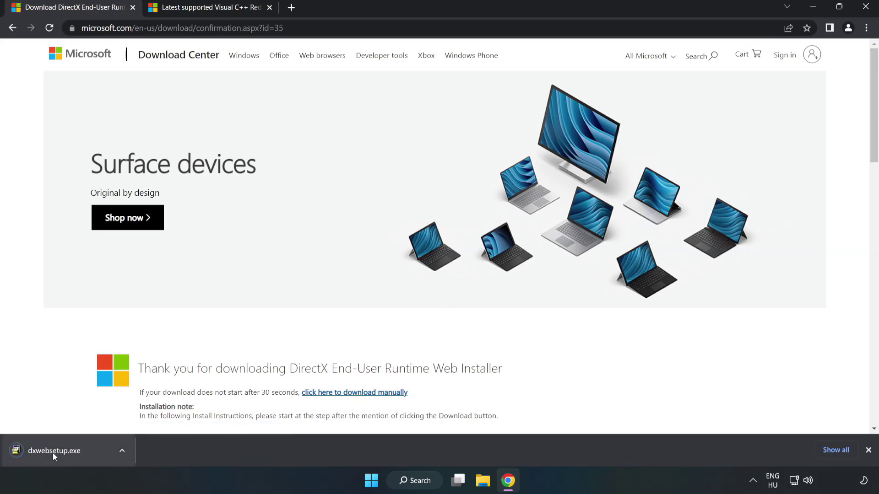
{"action": "left_click", "coordinate": [64, 451]}
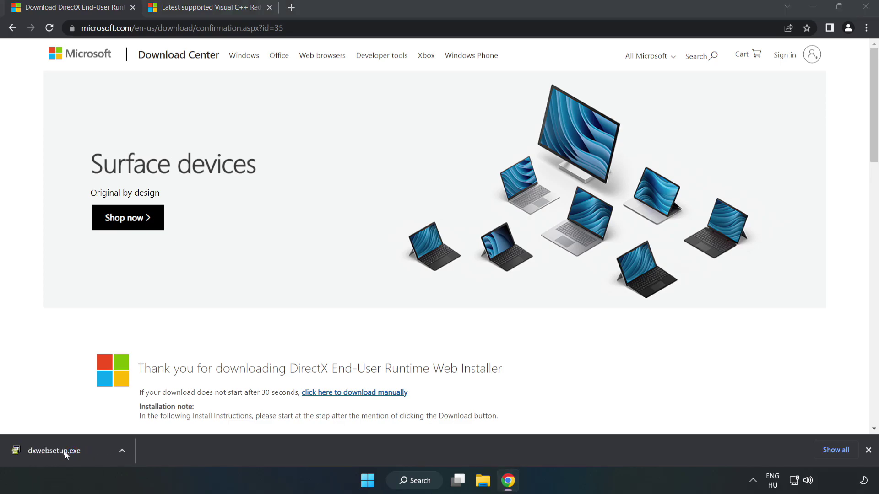
Step: Accept the DirectX license, skip Bing Bar, and finish; newer DirectX is already installed
{"action": "left_click_drag", "start_coordinate": [200, 68], "coordinate": [429, 149]}
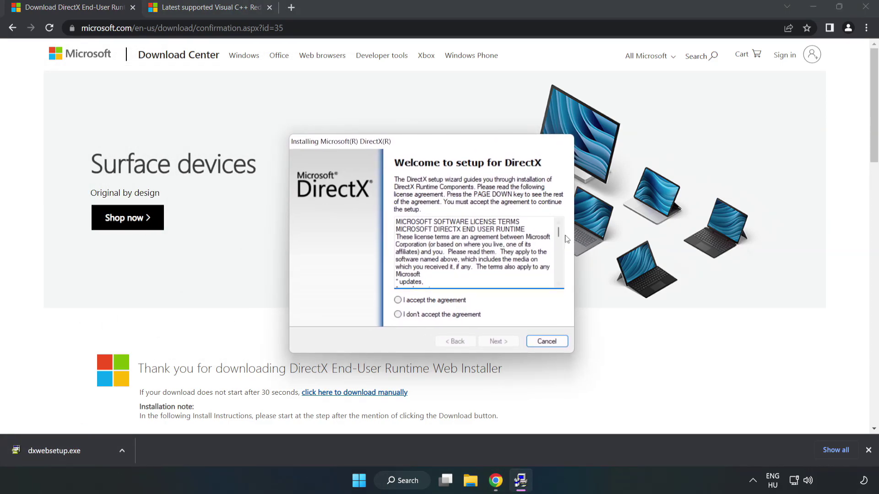
{"action": "left_click_drag", "start_coordinate": [559, 234], "coordinate": [553, 282]}
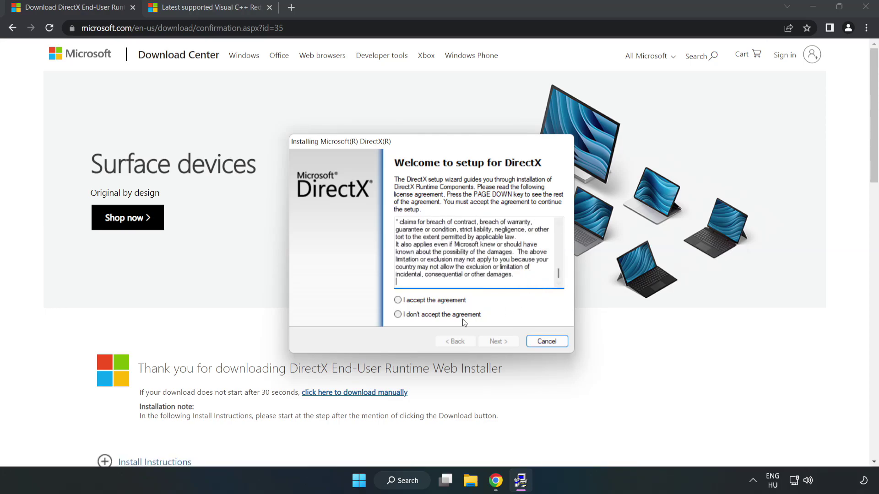
{"action": "left_click", "coordinate": [405, 301]}
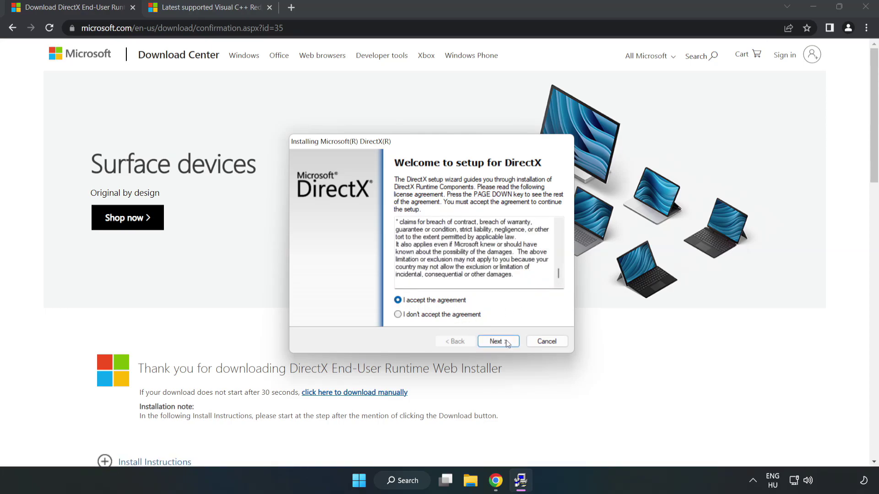
{"action": "left_click", "coordinate": [502, 344]}
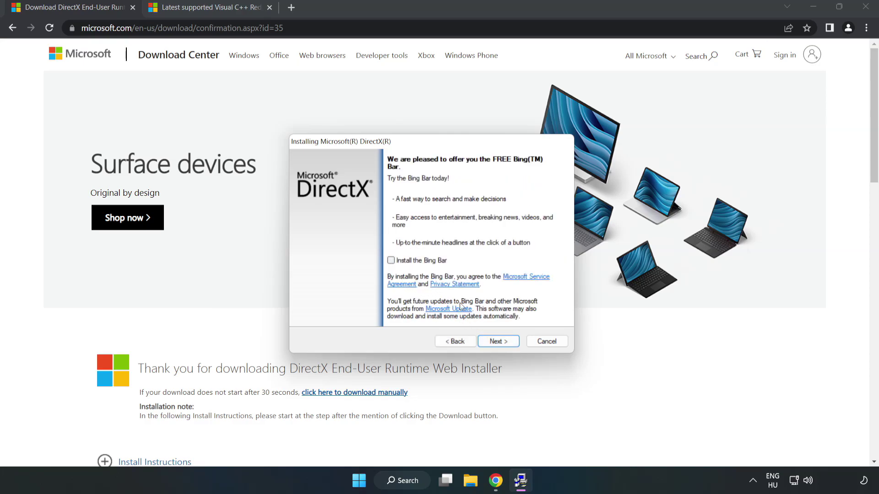
{"action": "left_click", "coordinate": [505, 343]}
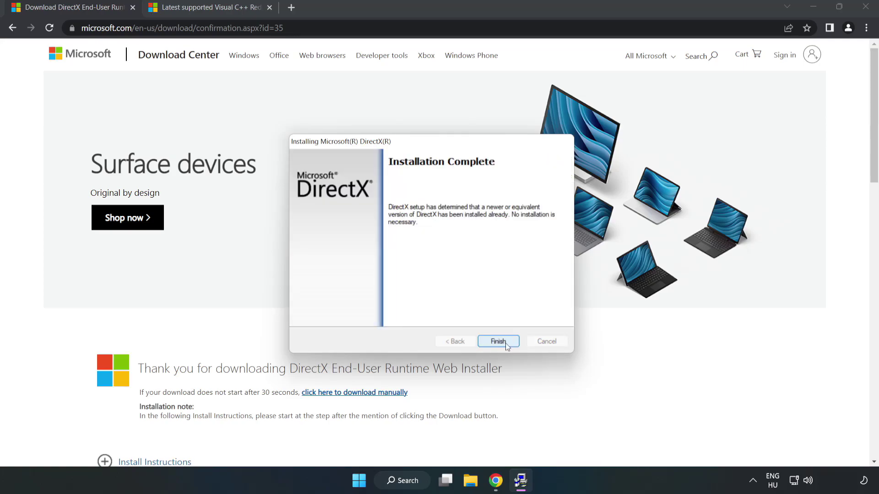
{"action": "left_click", "coordinate": [498, 341]}
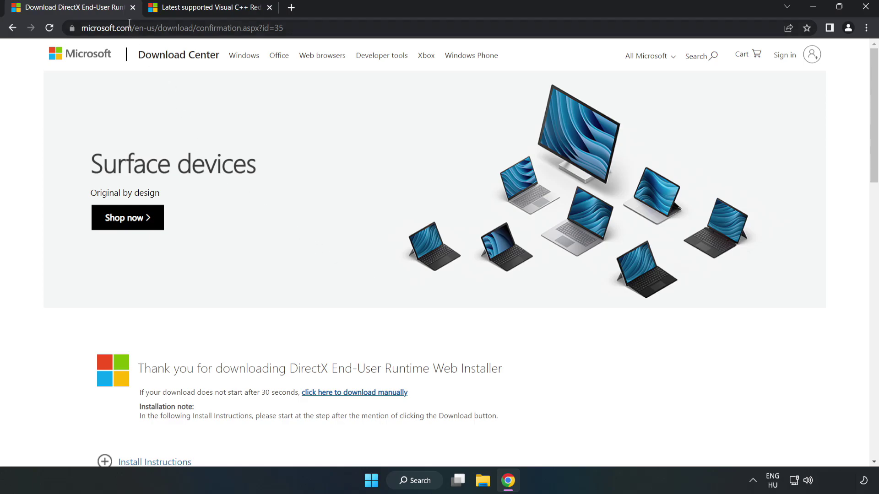
Step: Close the DirectX tab and download the ARM64, x86 and x64 Visual C++ 2015–2022 redistributables
{"action": "left_click", "coordinate": [133, 8]}
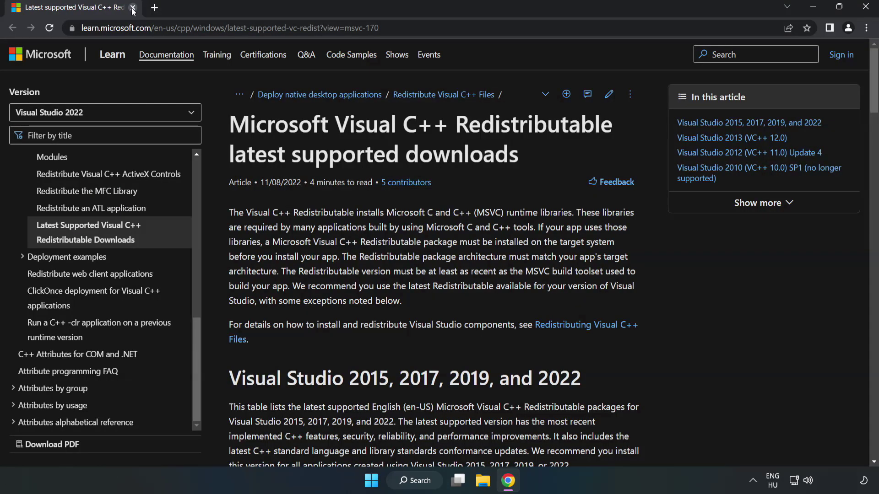
{"action": "left_click", "coordinate": [73, 28]}
{"action": "key", "text": "End"}
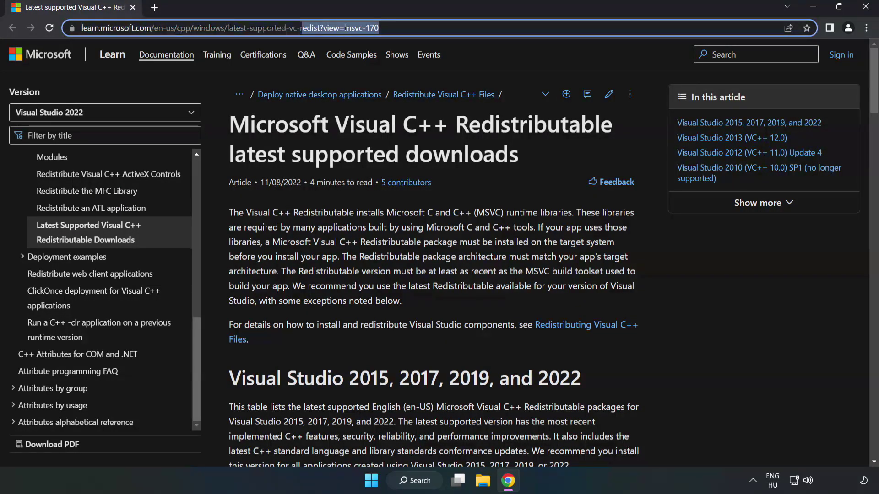
{"action": "left_click", "coordinate": [351, 164]}
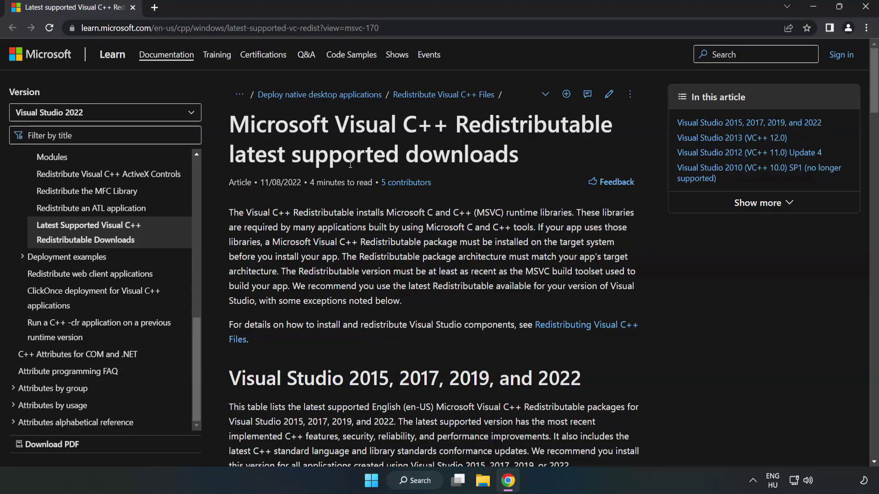
{"action": "scroll", "coordinate": [351, 165], "scroll_direction": "down", "scroll_amount": 3}
{"action": "scroll", "coordinate": [351, 167], "scroll_direction": "down", "scroll_amount": 3}
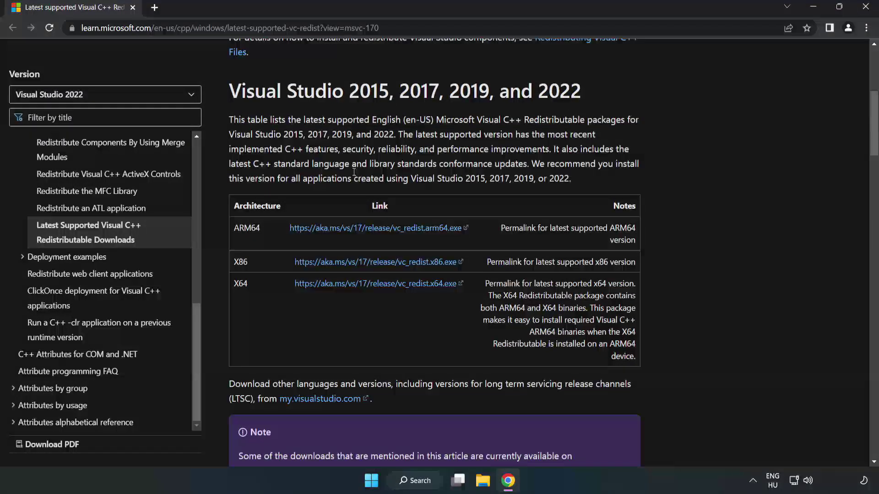
{"action": "scroll", "coordinate": [347, 179], "scroll_direction": "up", "scroll_amount": 1}
{"action": "left_click_drag", "start_coordinate": [228, 93], "coordinate": [581, 98]}
{"action": "left_click", "coordinate": [557, 113]}
{"action": "left_click", "coordinate": [354, 229]}
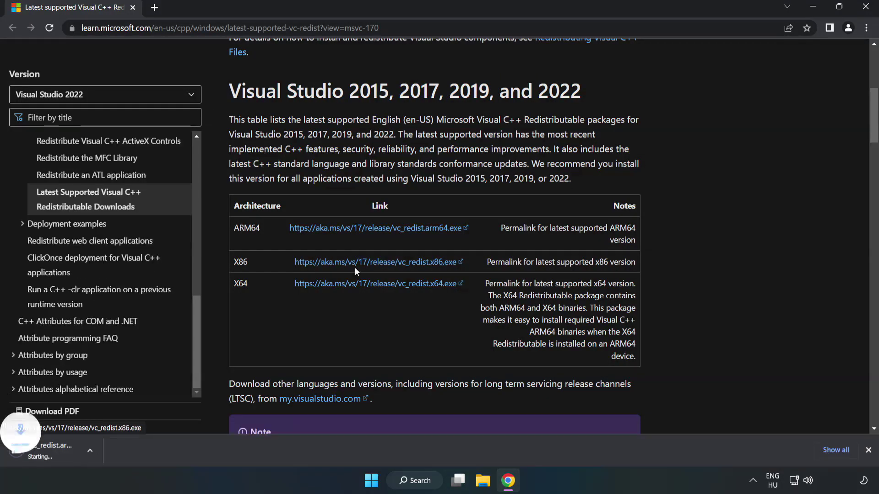
{"action": "left_click", "coordinate": [358, 270]}
{"action": "left_click", "coordinate": [367, 285]}
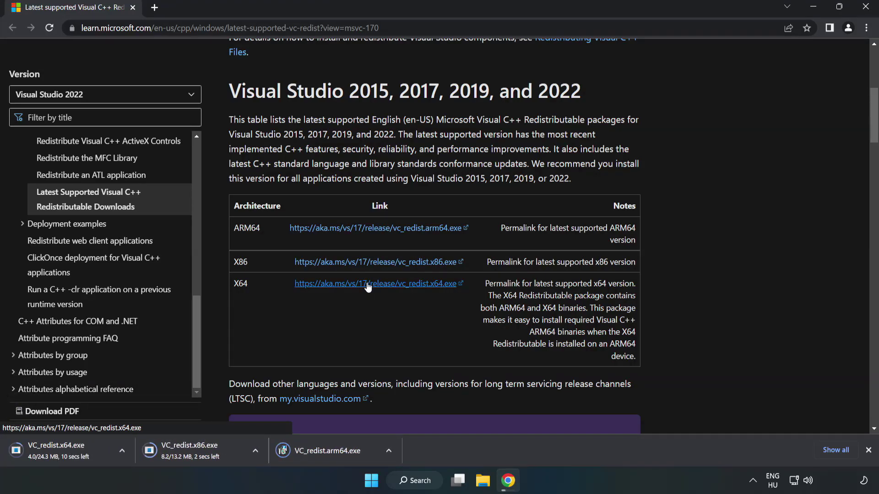
Step: Try installing VC_redist.arm64.exe, close the unsupported-processor failure, and launch VC_redist.x86.exe
{"action": "left_click", "coordinate": [335, 451]}
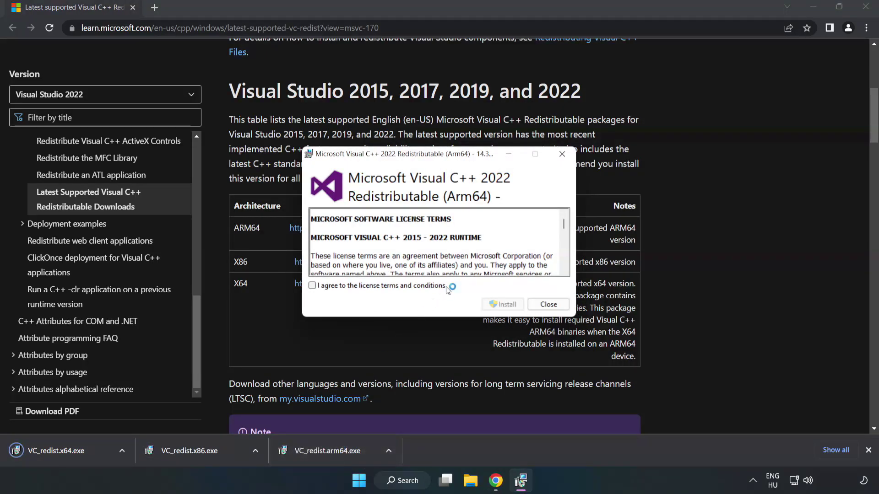
{"action": "left_click_drag", "start_coordinate": [564, 222], "coordinate": [566, 270]}
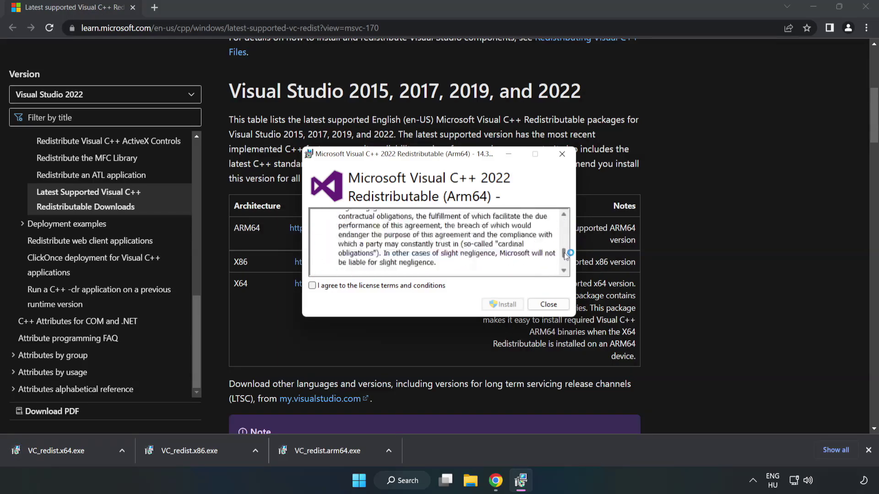
{"action": "left_click", "coordinate": [312, 286]}
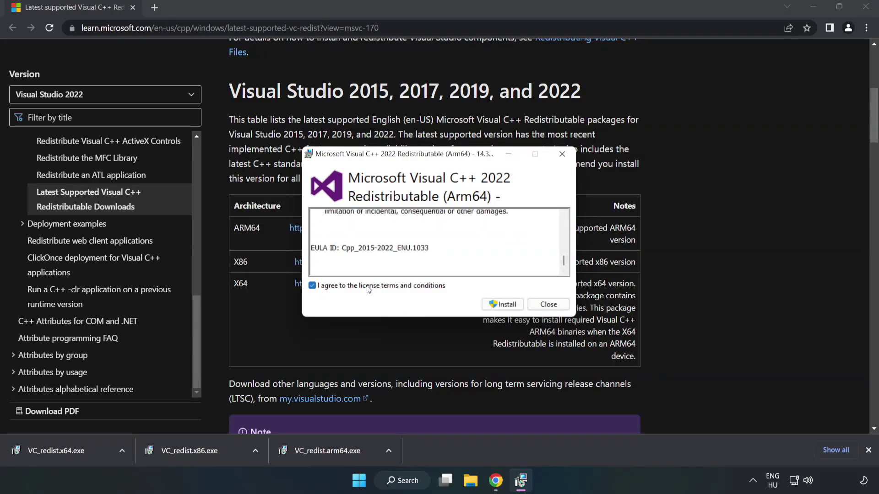
{"action": "left_click", "coordinate": [503, 304]}
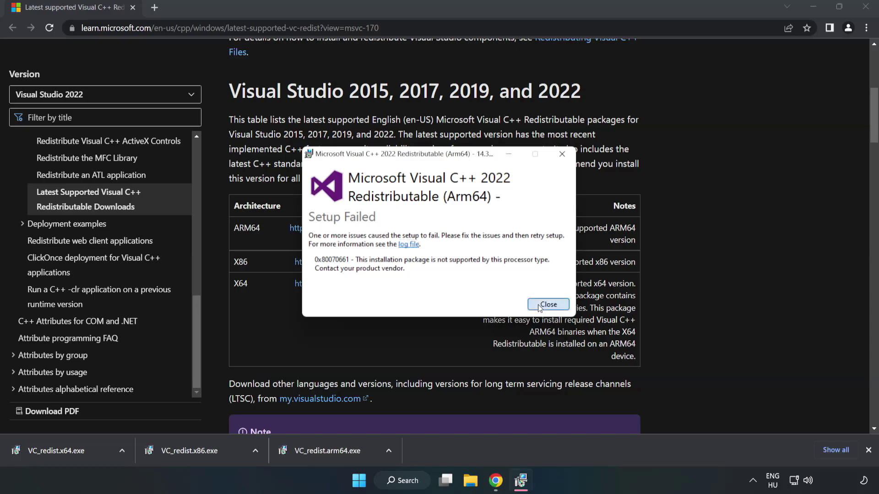
{"action": "left_click", "coordinate": [548, 304]}
{"action": "left_click", "coordinate": [194, 448]}
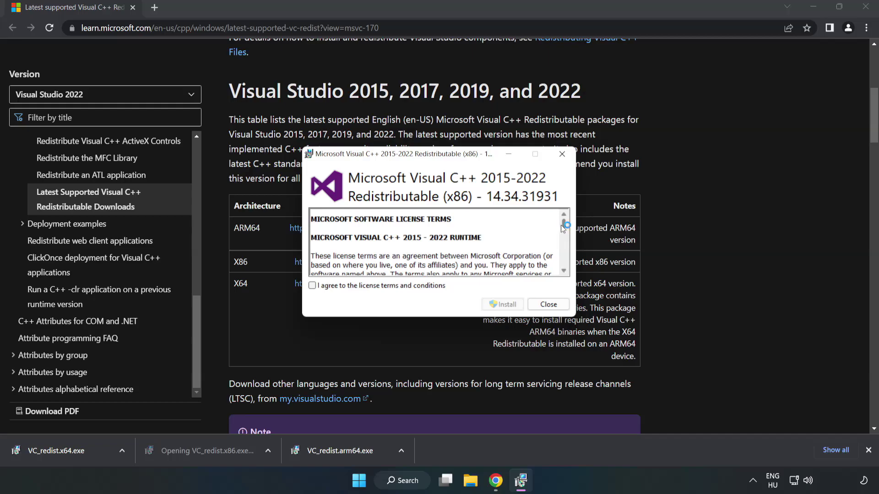
Step: Accept the license and install the x86 Visual C++ 2015-2022 redistributable
{"action": "left_click_drag", "start_coordinate": [564, 224], "coordinate": [563, 273]}
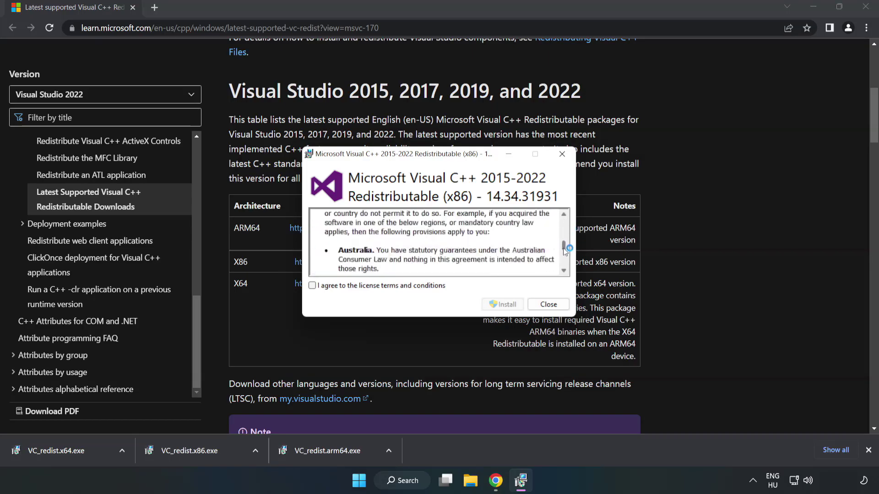
{"action": "left_click", "coordinate": [312, 286]}
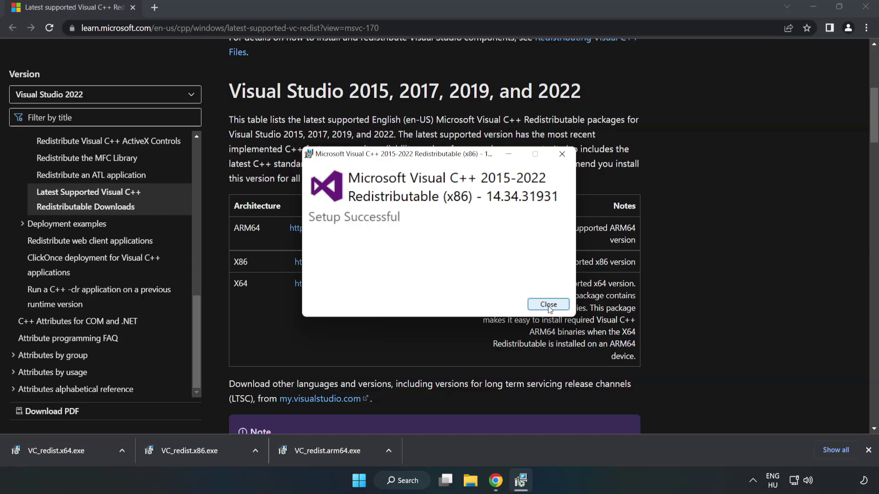
{"action": "left_click", "coordinate": [549, 304]}
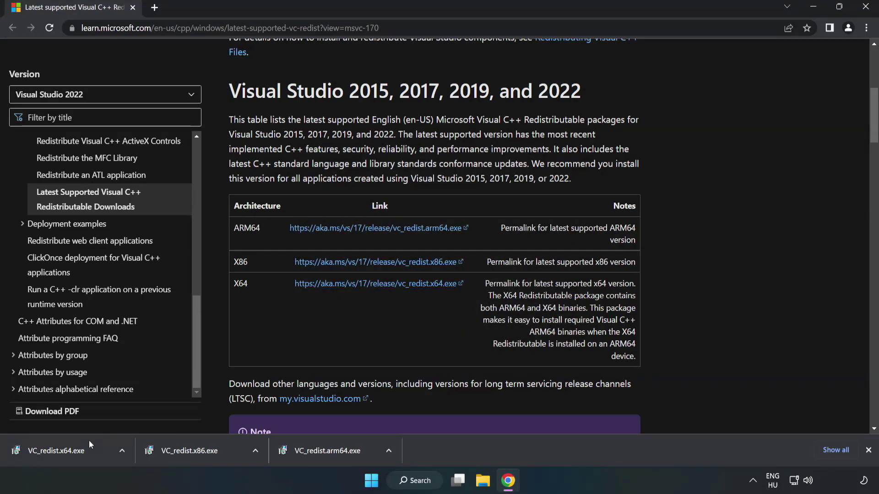
{"action": "left_click", "coordinate": [47, 448]}
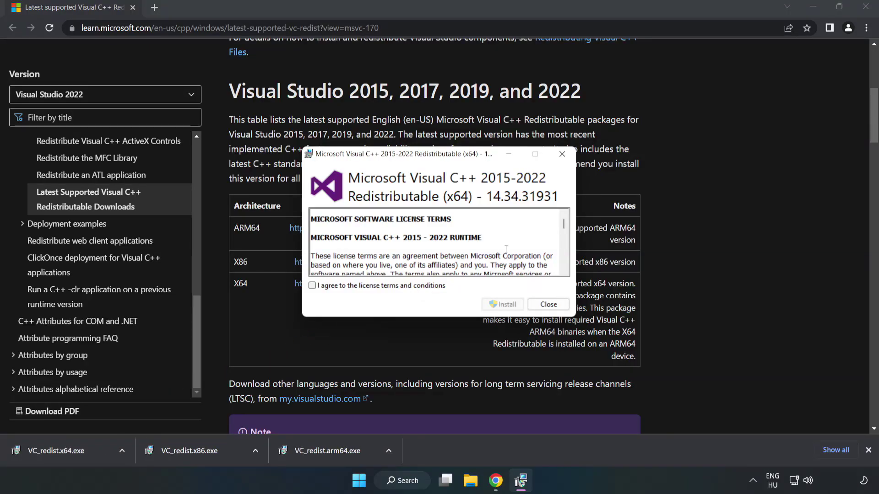
Step: Accept the license, install the x64 Visual C++ 2015-2022 redistributable, then close Chrome
{"action": "left_click_drag", "start_coordinate": [564, 226], "coordinate": [565, 269]}
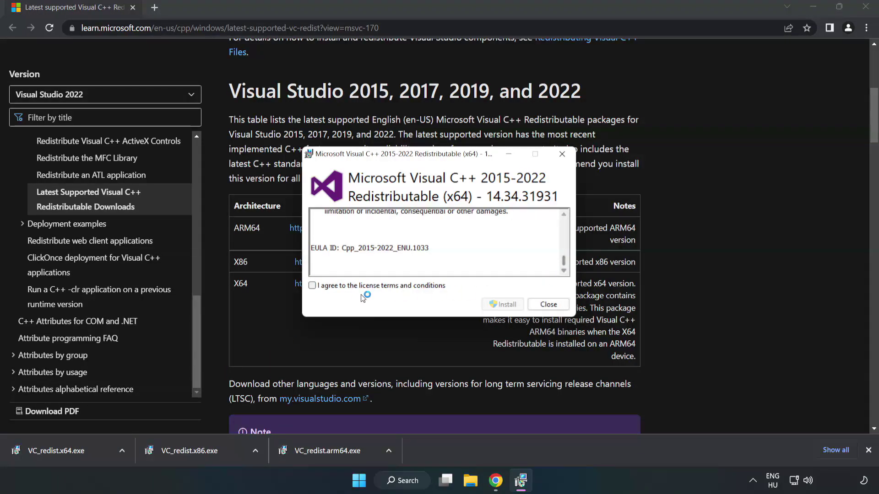
{"action": "left_click", "coordinate": [312, 285]}
{"action": "left_click", "coordinate": [500, 305]}
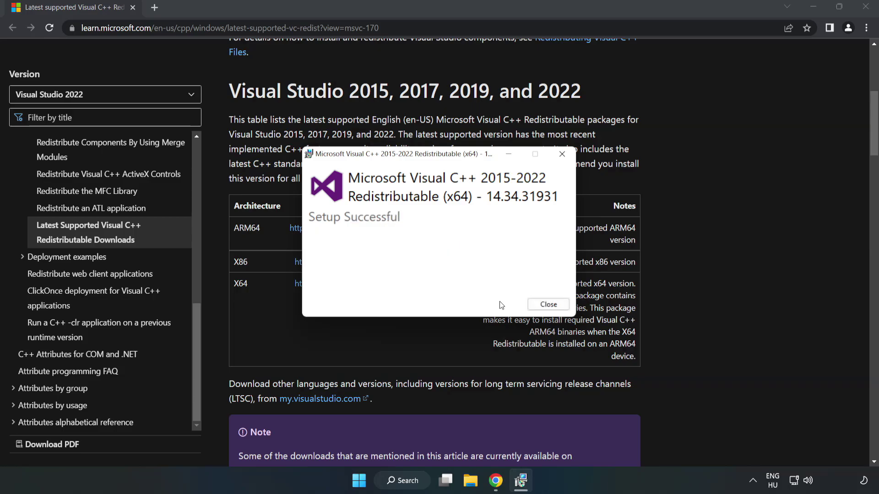
{"action": "left_click", "coordinate": [548, 305]}
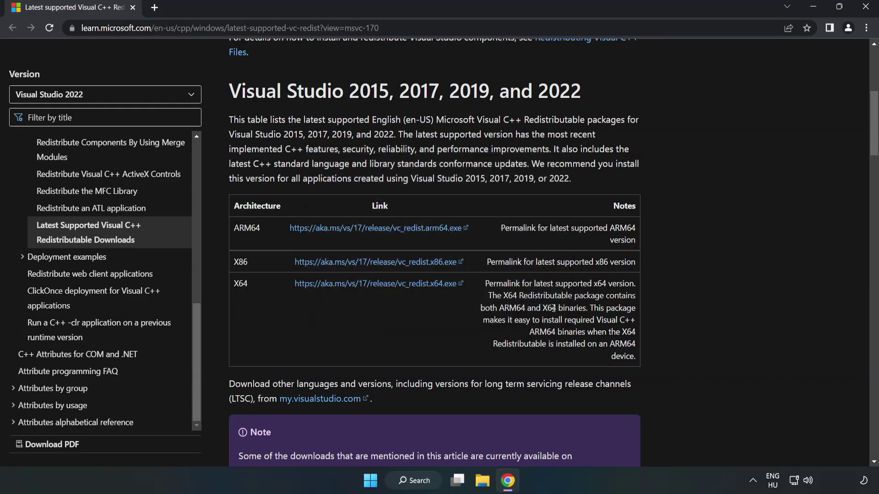
{"action": "left_click", "coordinate": [866, 8]}
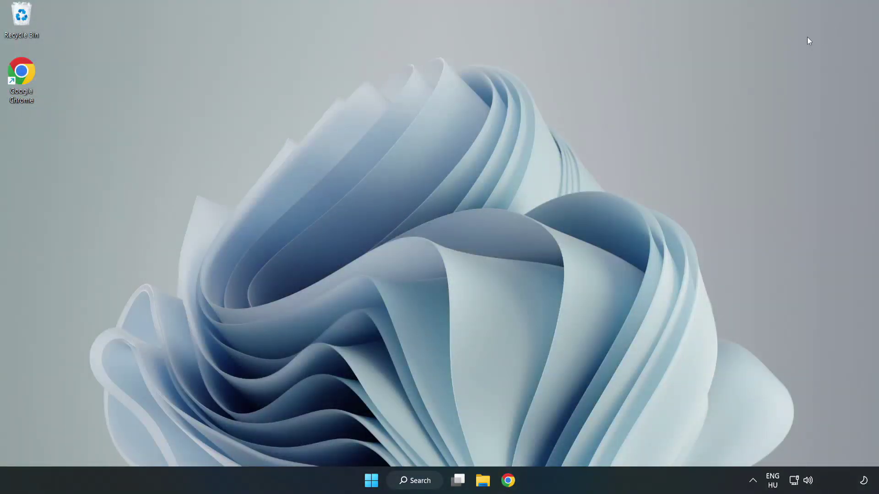
Step: Launch Command Prompt as administrator from a 'cmd' search and centre its window
{"action": "left_click", "coordinate": [426, 482]}
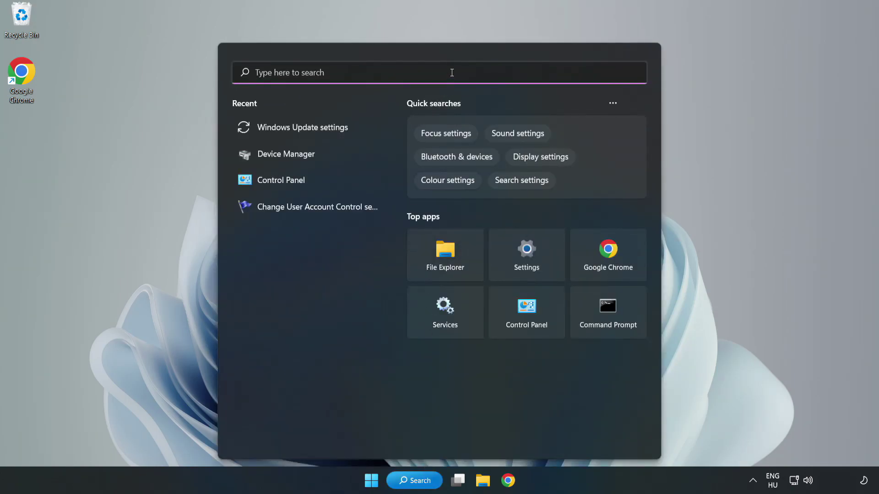
{"action": "type", "text": "cmd"}
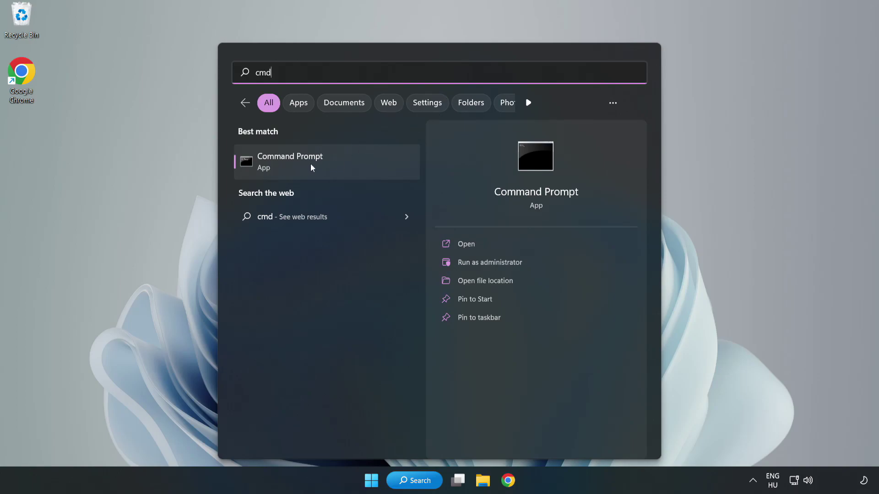
{"action": "right_click", "coordinate": [345, 166]}
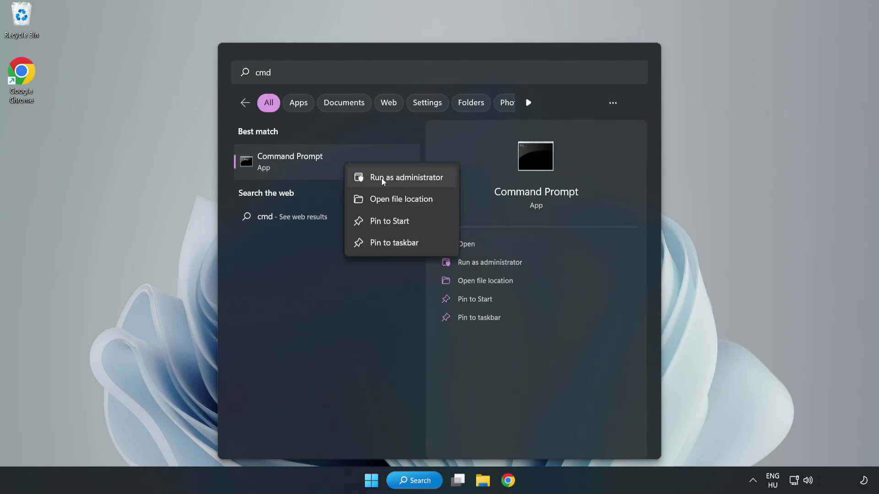
{"action": "left_click", "coordinate": [381, 181]}
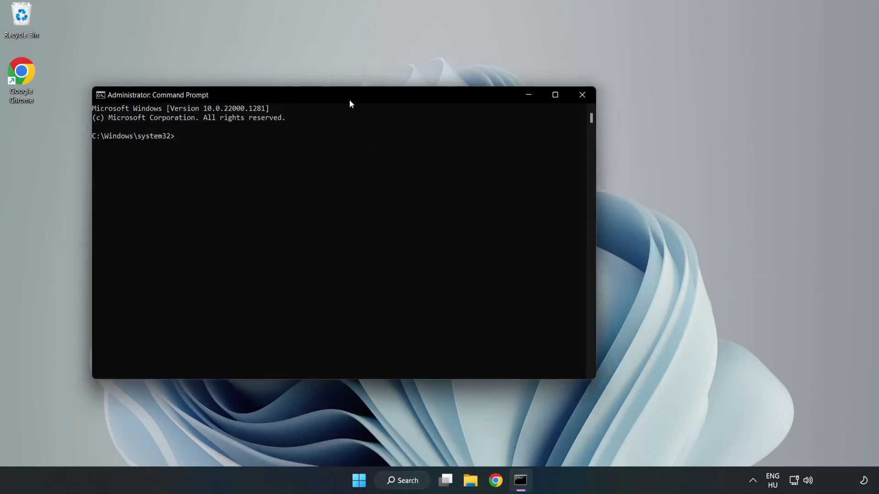
{"action": "left_click_drag", "start_coordinate": [350, 104], "coordinate": [447, 102]}
{"action": "type", "text": "sfc /scann"}
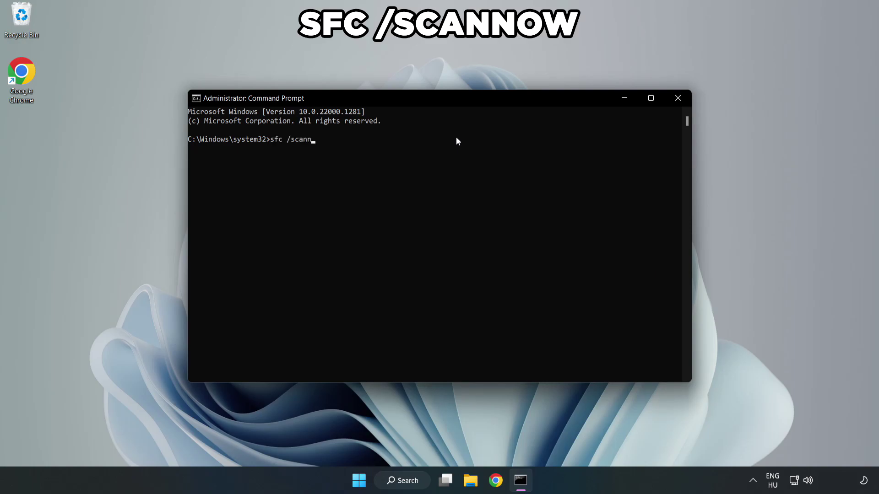
Step: Run sfc /scannow, which finds no integrity violations, then close Command Prompt
{"action": "type", "text": "ow"}
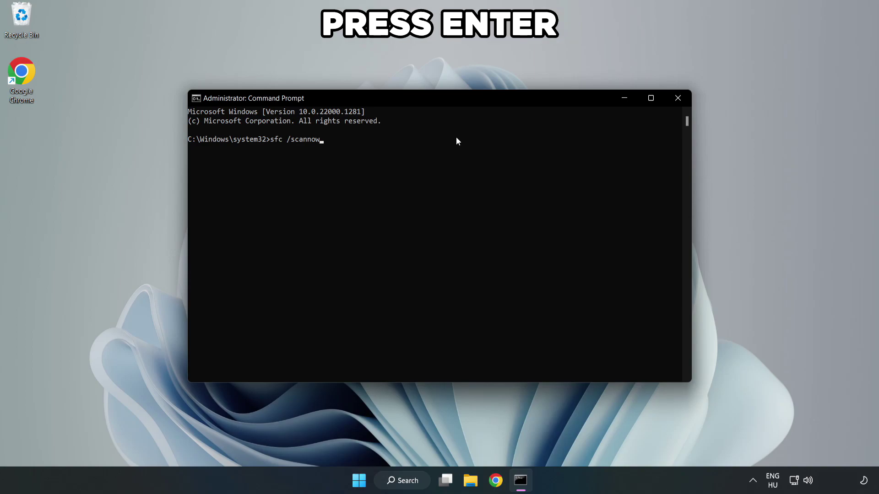
{"action": "key", "text": "Return"}
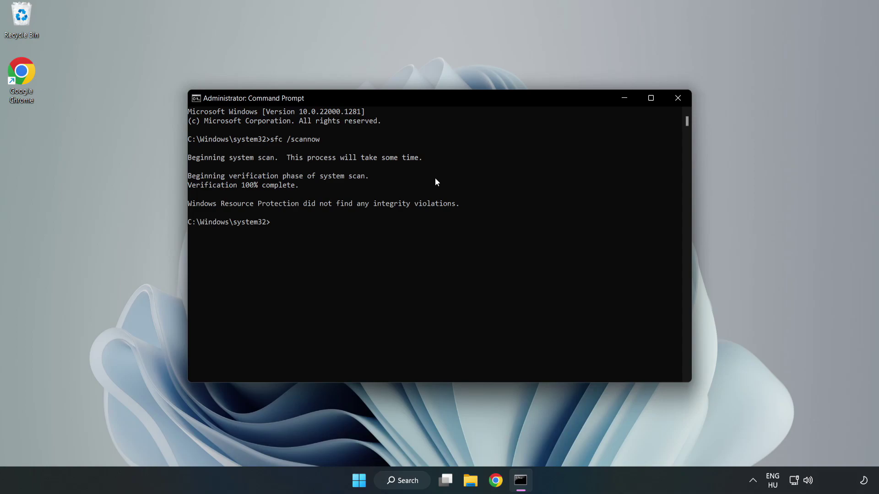
{"action": "left_click", "coordinate": [677, 104]}
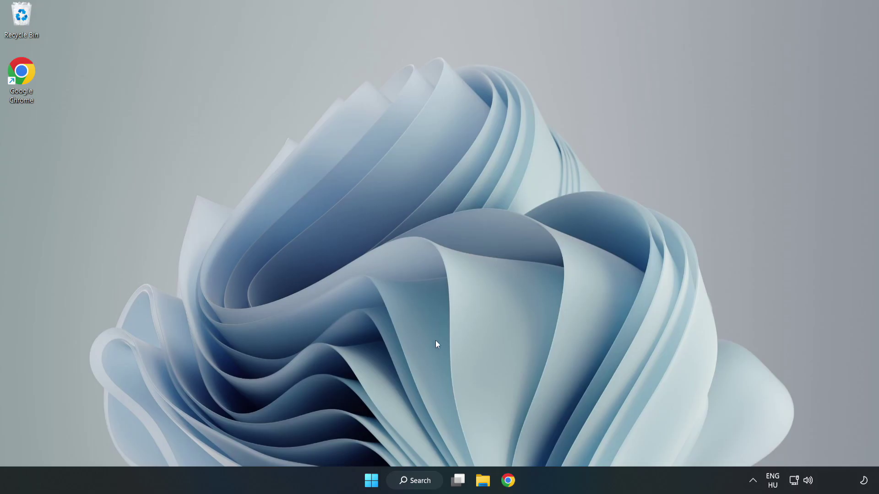
Step: Search 'security' and open Windows Security's Virus & threat protection page
{"action": "left_click", "coordinate": [413, 485]}
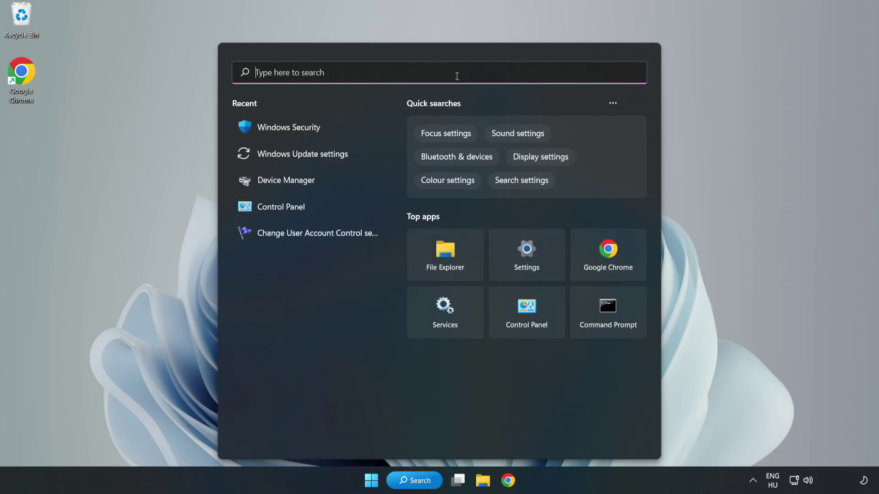
{"action": "type", "text": "sec"}
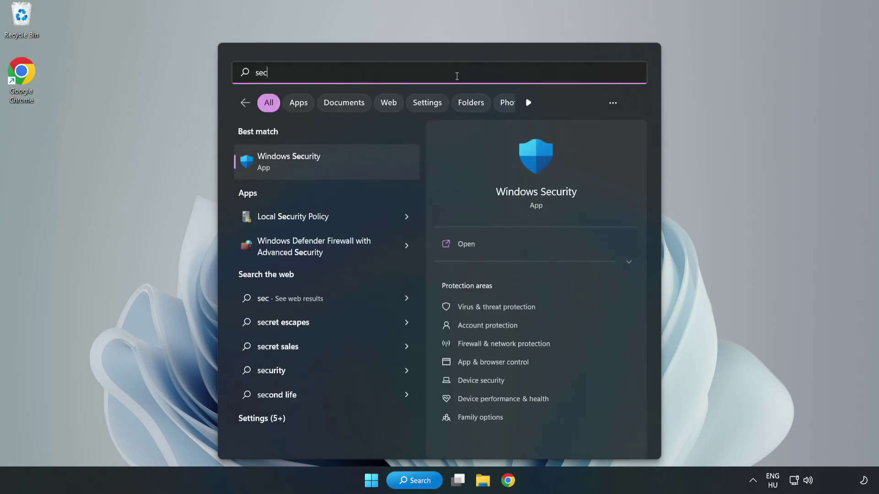
{"action": "type", "text": "urity"}
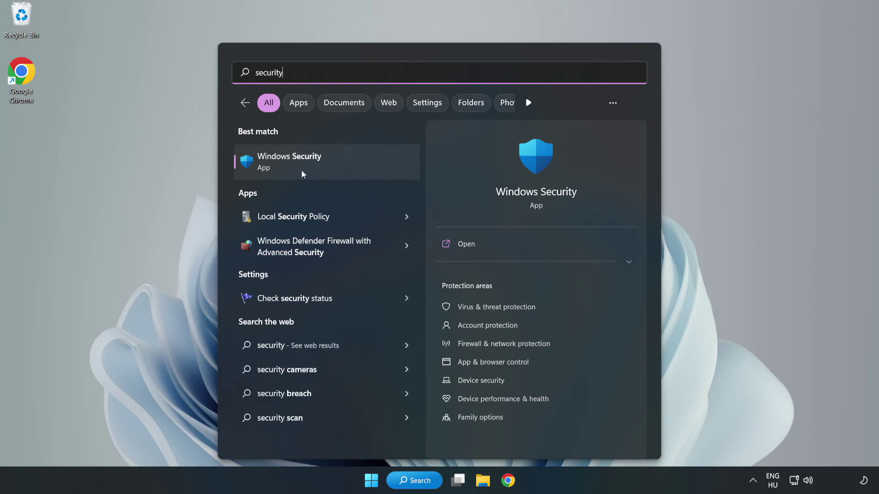
{"action": "left_click", "coordinate": [319, 170]}
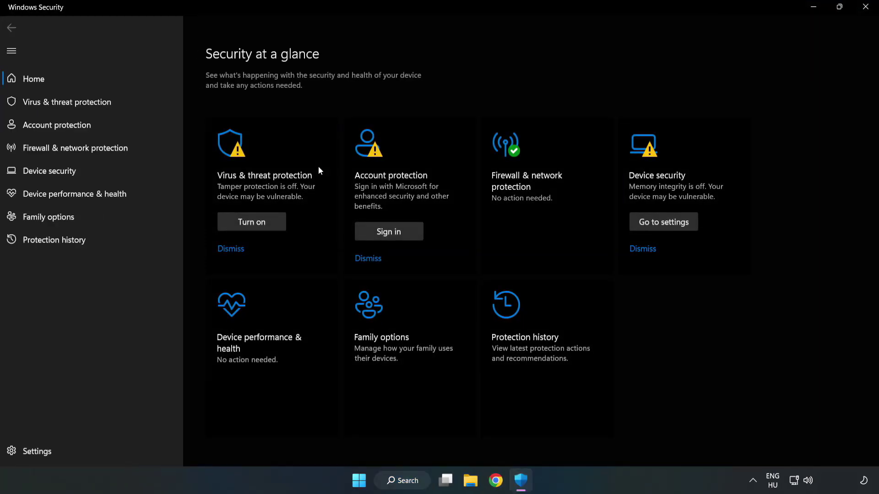
{"action": "left_click", "coordinate": [57, 105]}
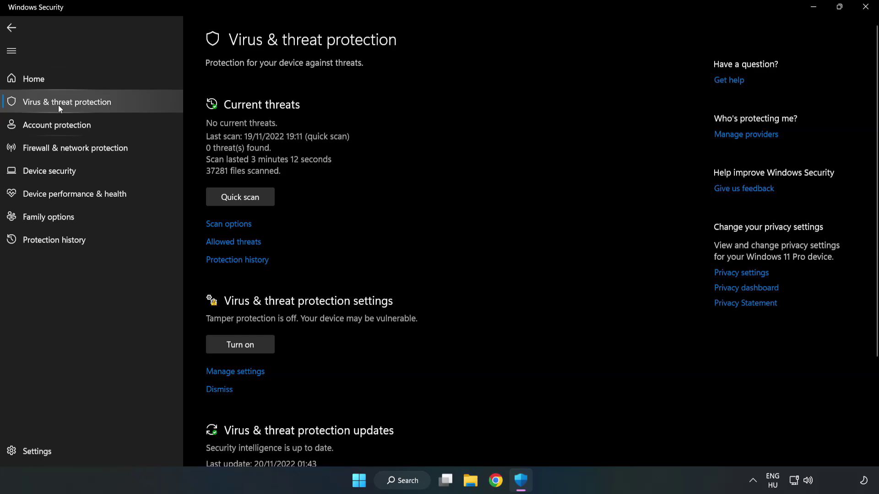
{"action": "scroll", "coordinate": [458, 177], "scroll_direction": "down", "scroll_amount": 2}
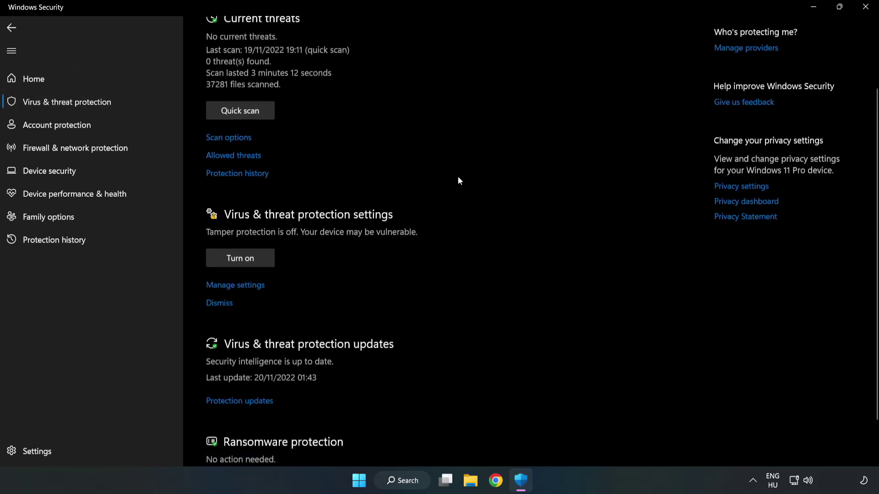
{"action": "scroll", "coordinate": [460, 180], "scroll_direction": "down", "scroll_amount": 1}
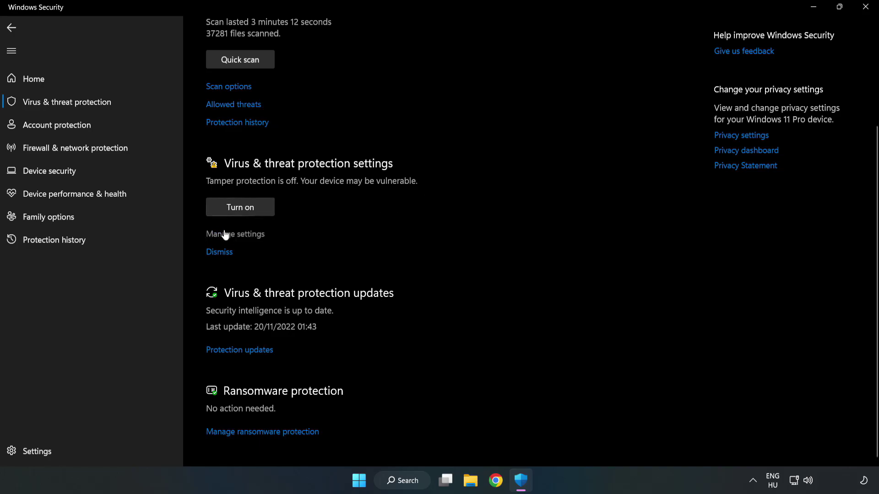
Step: Go from Manage settings to Exclusions and begin adding a new exclusion
{"action": "left_click", "coordinate": [241, 236]}
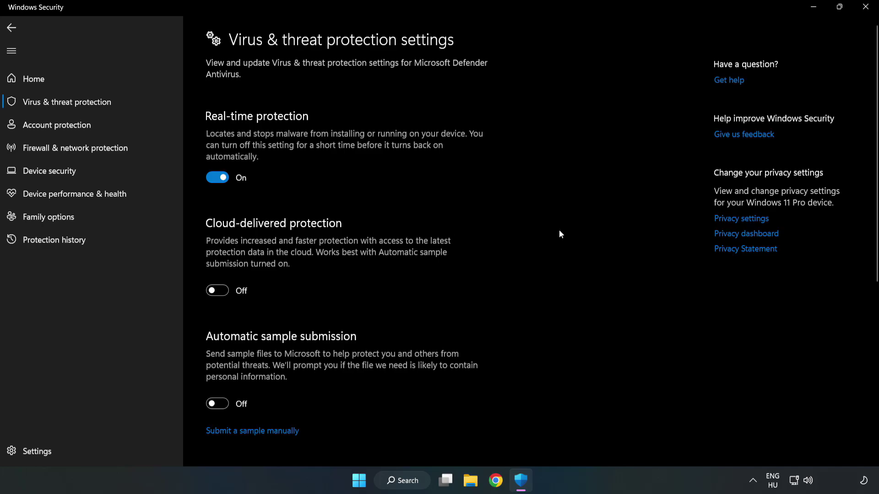
{"action": "scroll", "coordinate": [559, 232], "scroll_direction": "down", "scroll_amount": 2}
{"action": "scroll", "coordinate": [559, 232], "scroll_direction": "down", "scroll_amount": 5}
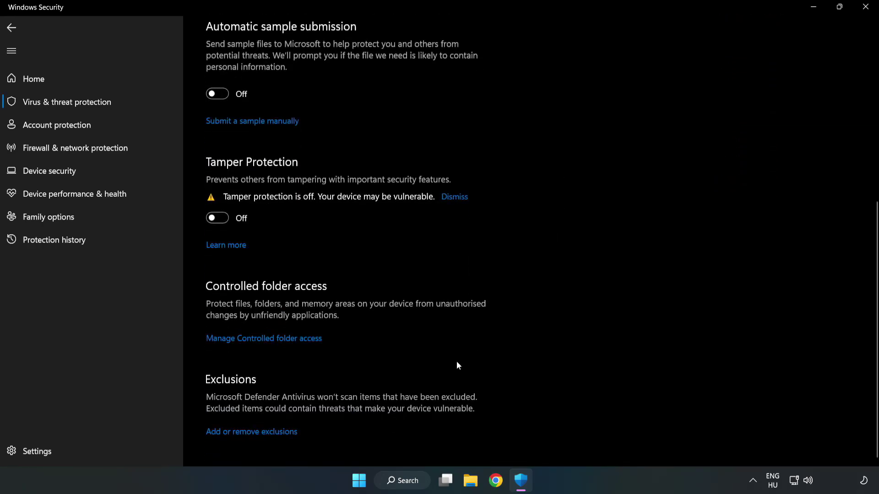
{"action": "left_click", "coordinate": [259, 432]}
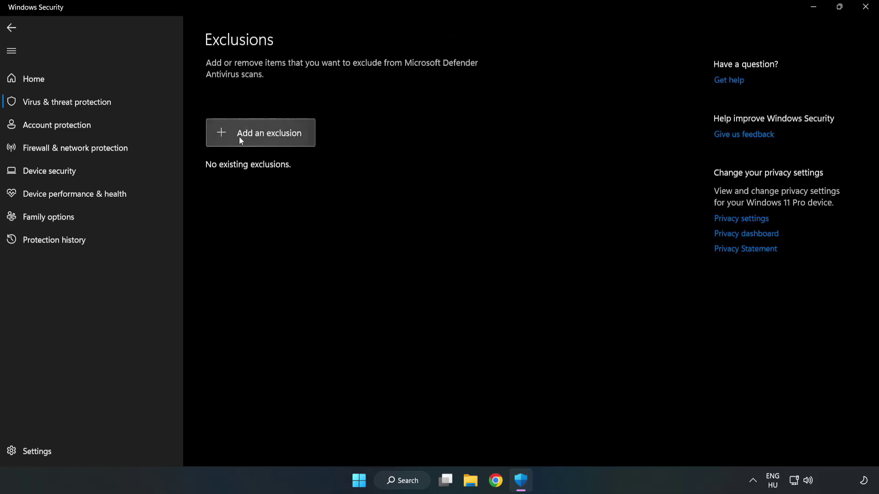
{"action": "left_click", "coordinate": [269, 140]}
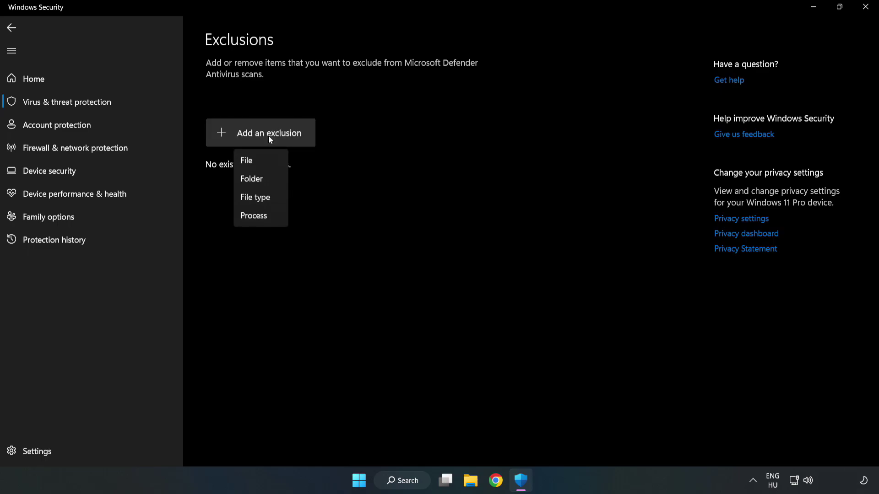
Step: Add the NOT WORKING APP shortcut in Program Files (x86) as a File exclusion, then close Windows Security
{"action": "left_click", "coordinate": [250, 161]}
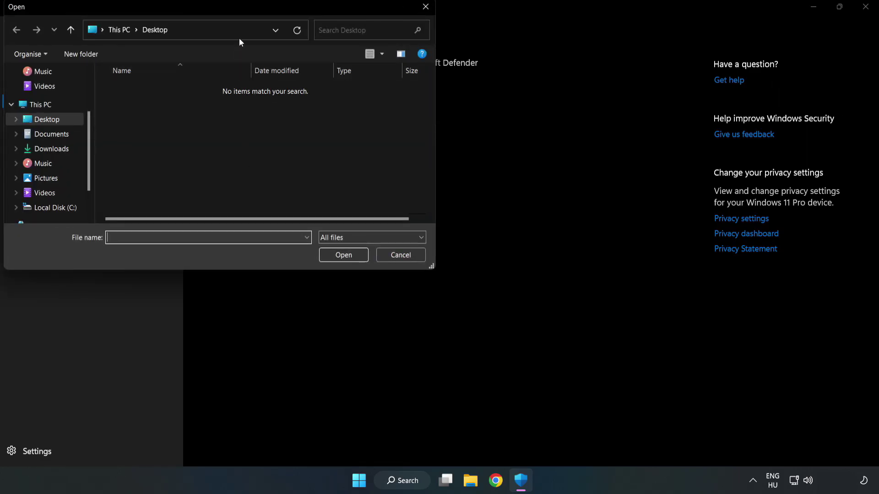
{"action": "left_click_drag", "start_coordinate": [238, 8], "coordinate": [405, 97]}
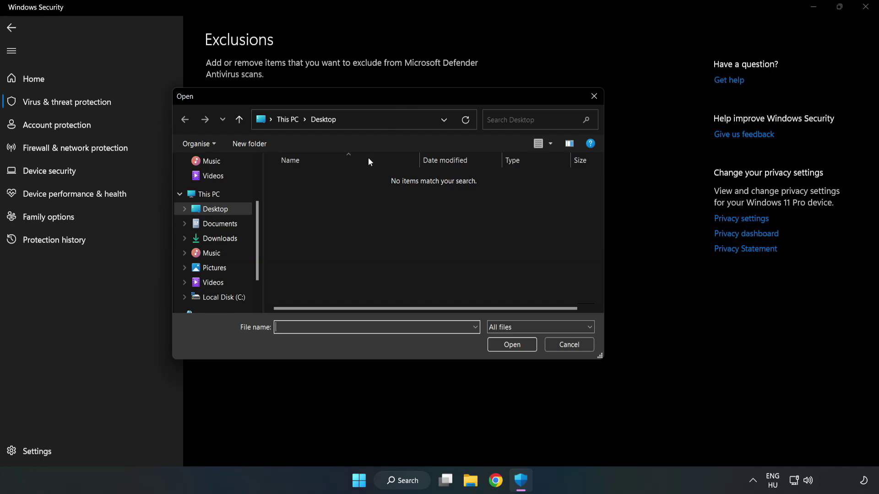
{"action": "left_click", "coordinate": [224, 297]}
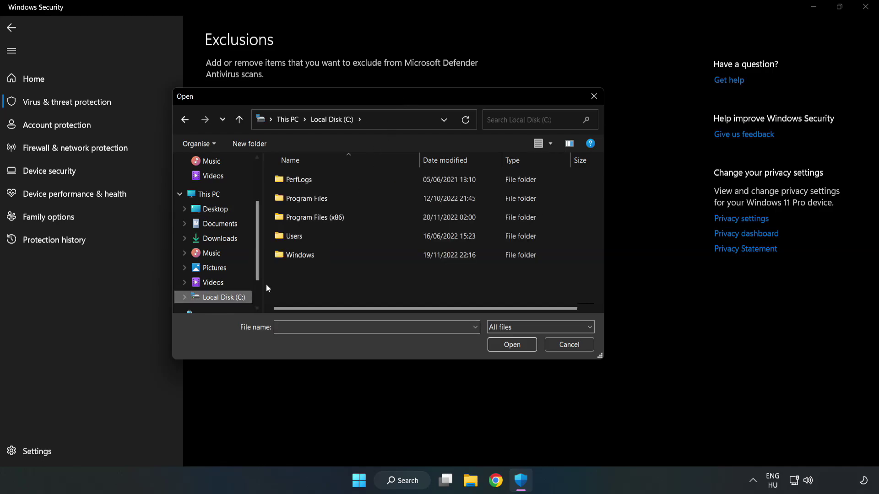
{"action": "double_click", "coordinate": [346, 218]}
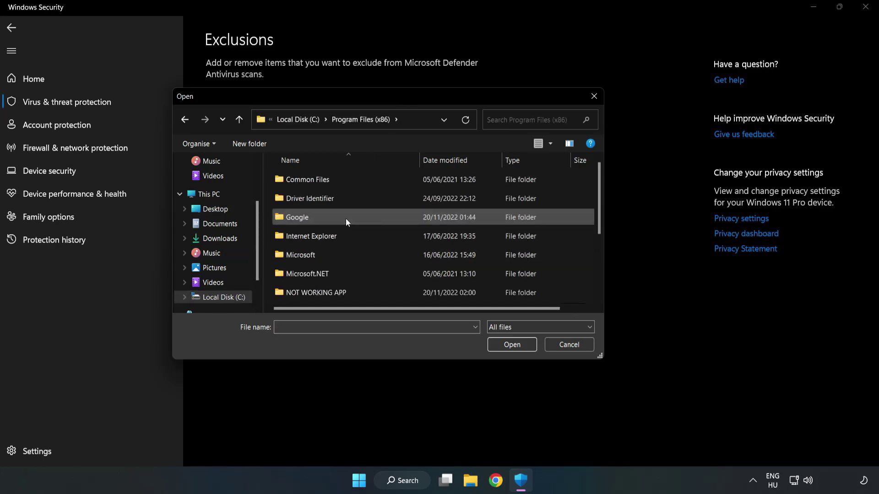
{"action": "double_click", "coordinate": [345, 292]}
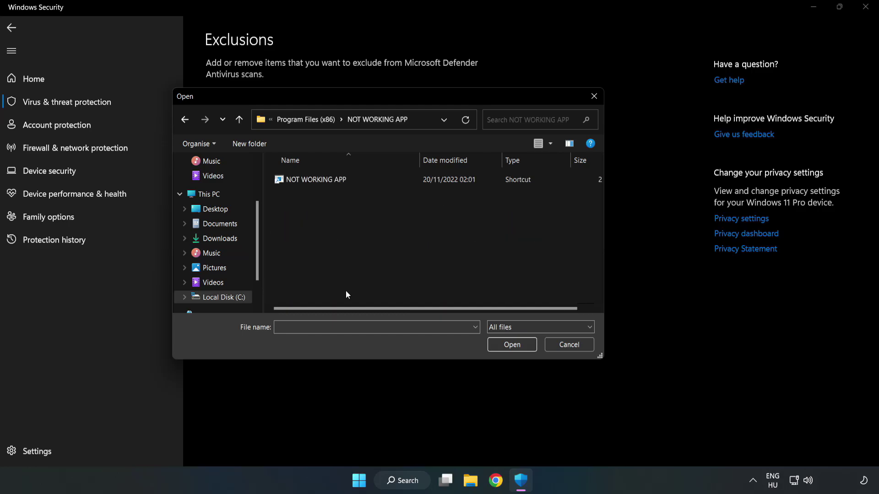
{"action": "left_click", "coordinate": [309, 179]}
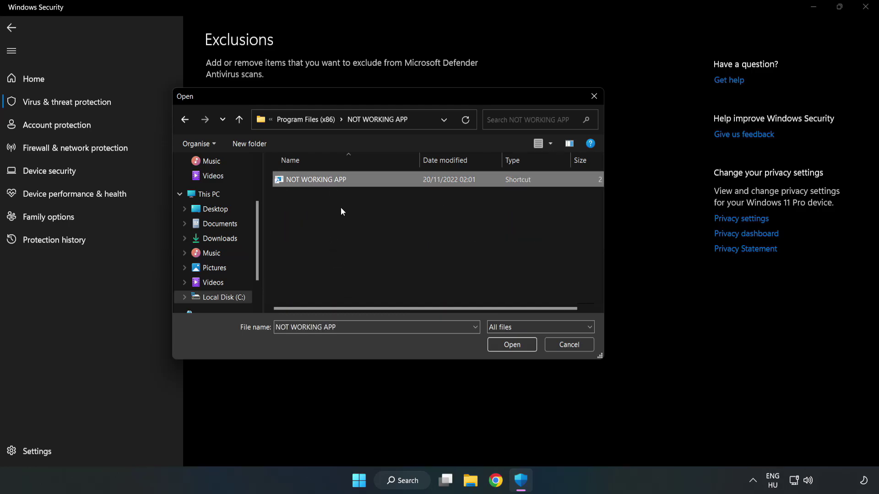
{"action": "left_click", "coordinate": [506, 347]}
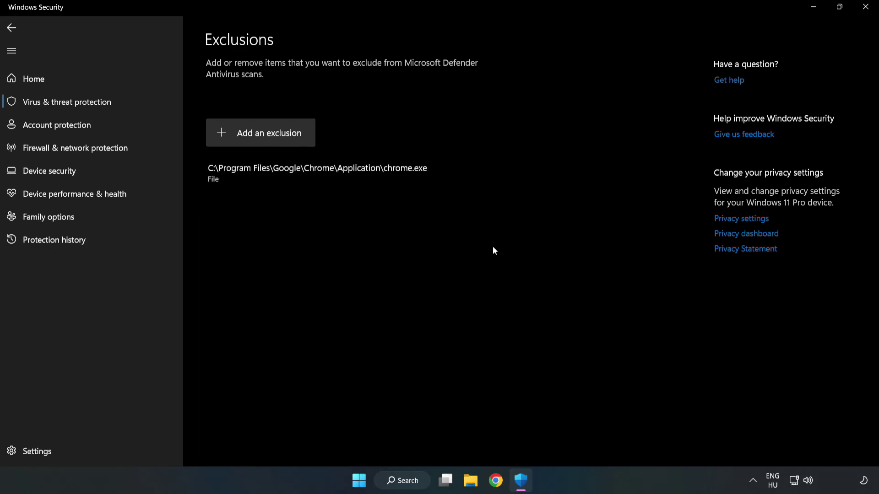
{"action": "left_click", "coordinate": [865, 11]}
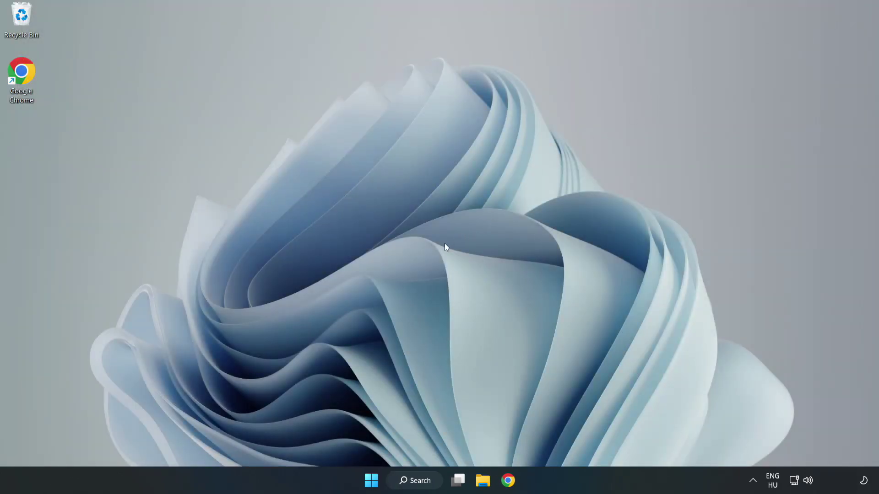
Step: Open the Start menu's power options to show Restart
{"action": "left_click", "coordinate": [371, 481]}
{"action": "left_click", "coordinate": [582, 441]}
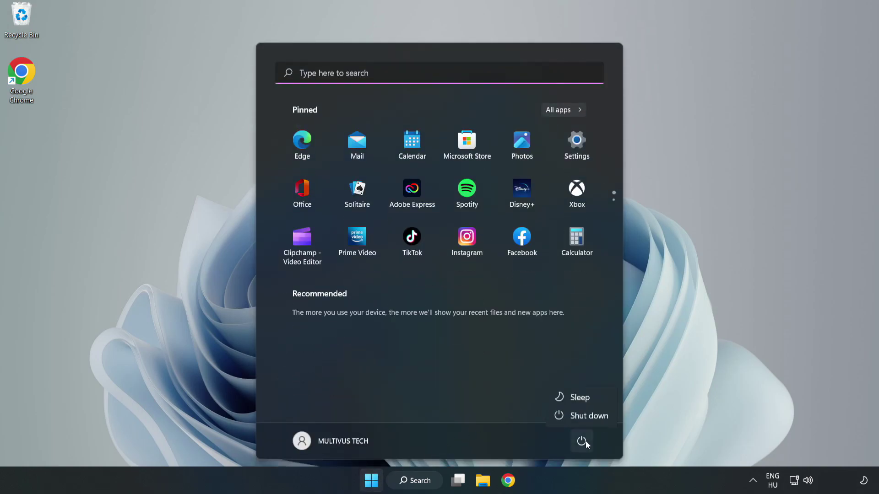